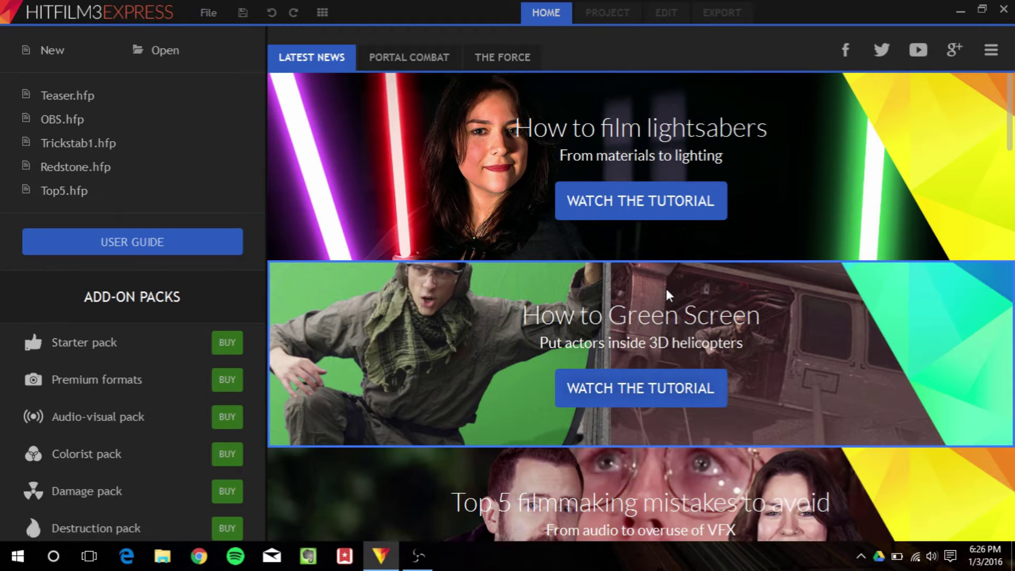
- Create a new project with the 1080p Full HD @ 30 fps template and start editing
click(211, 120)
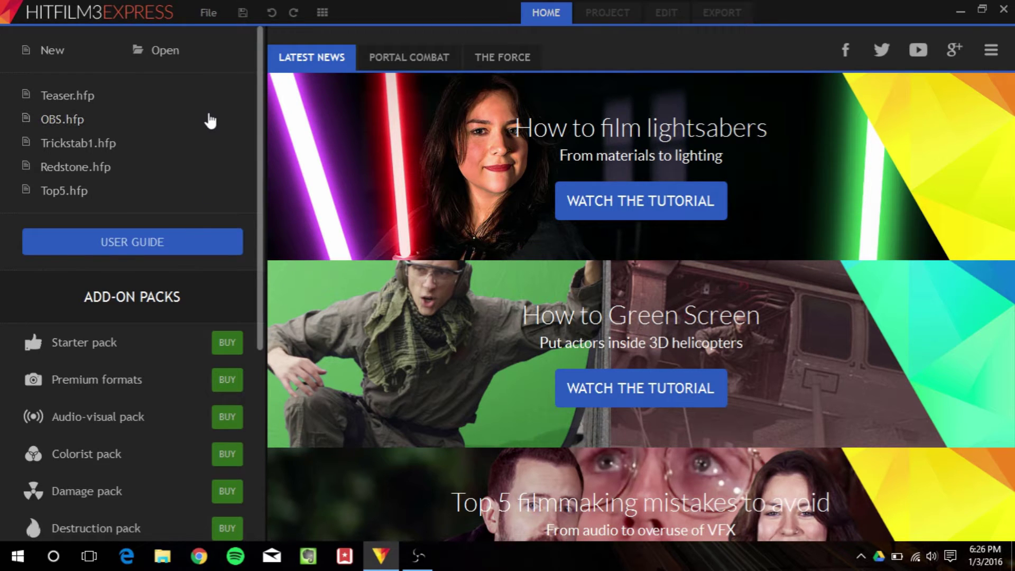
click(57, 53)
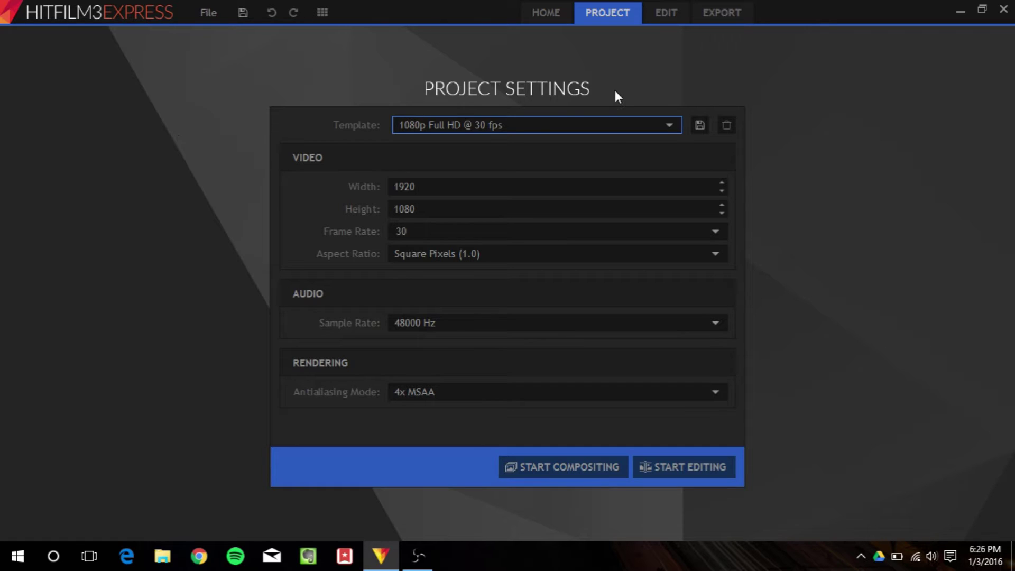
click(608, 130)
click(609, 131)
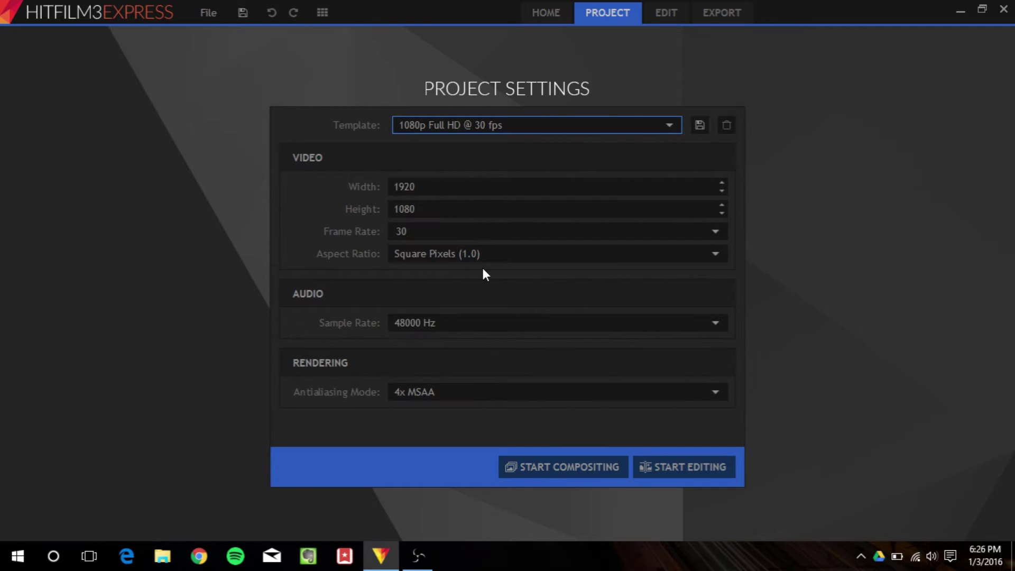
click(686, 474)
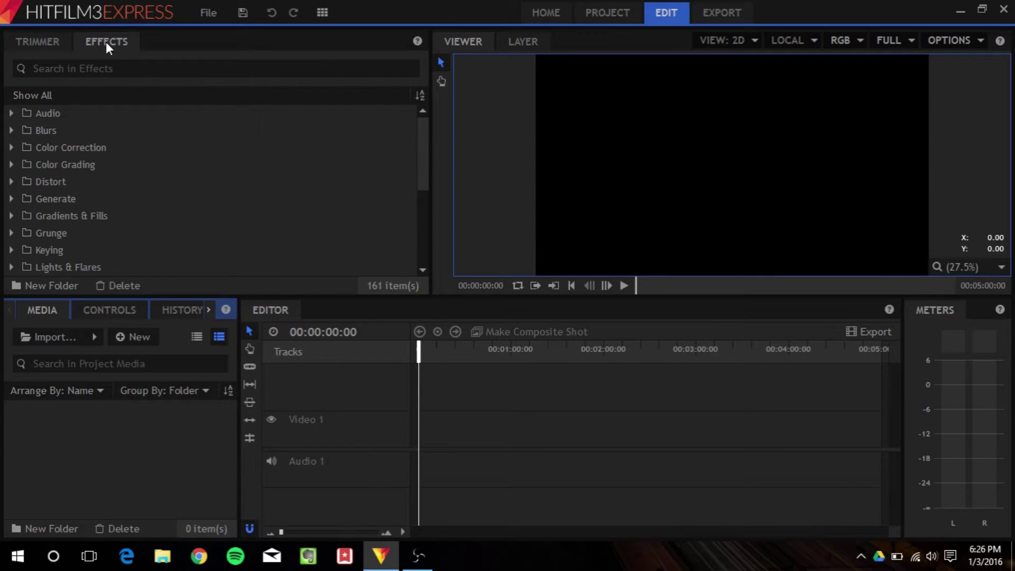
- Dock the Effects panel beside Media in the lower-left, browse its tabs, and return to Media
drag(106, 42, 80, 308)
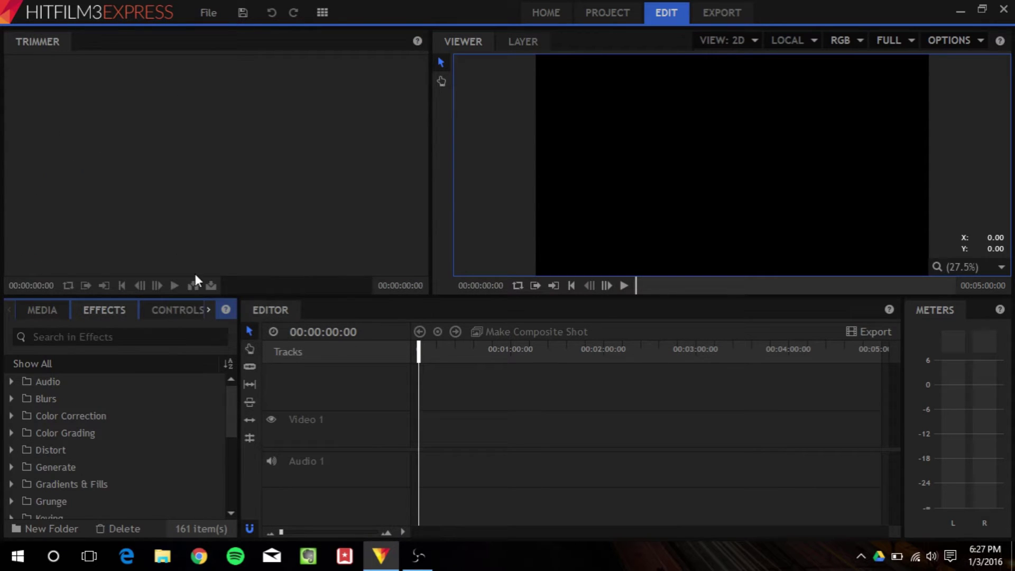
click(33, 309)
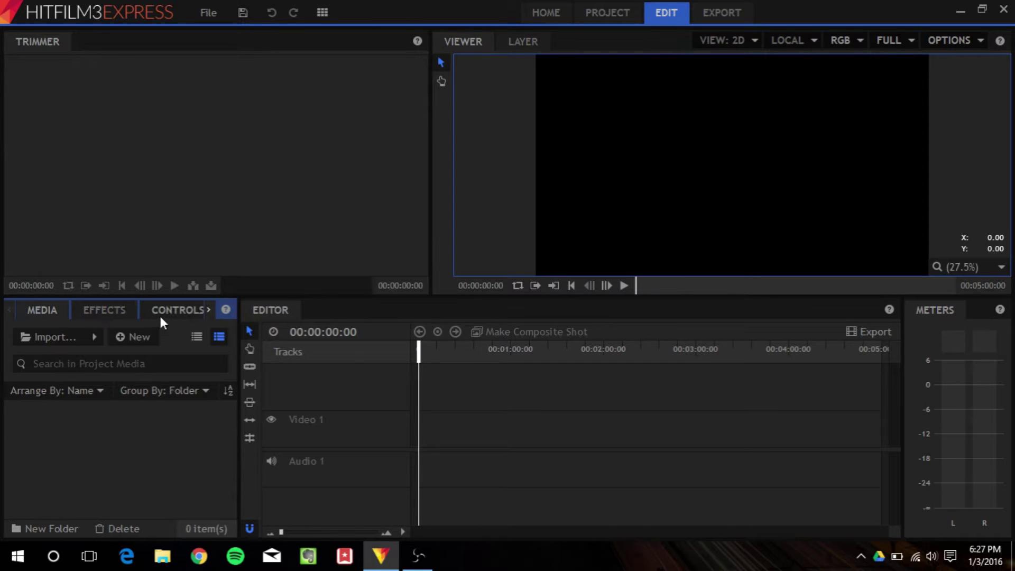
click(180, 310)
click(209, 311)
click(209, 310)
click(176, 309)
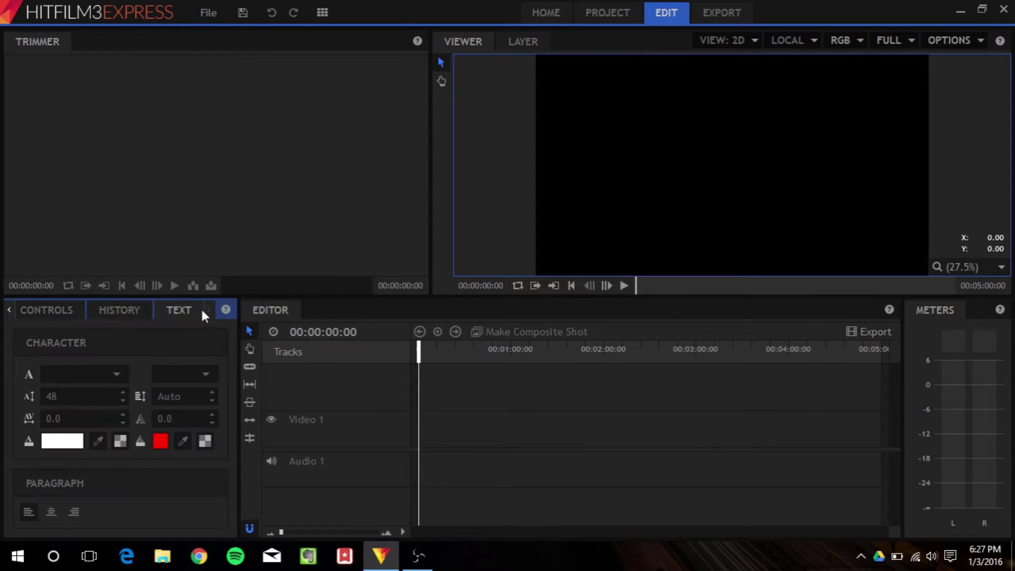
click(7, 308)
click(7, 309)
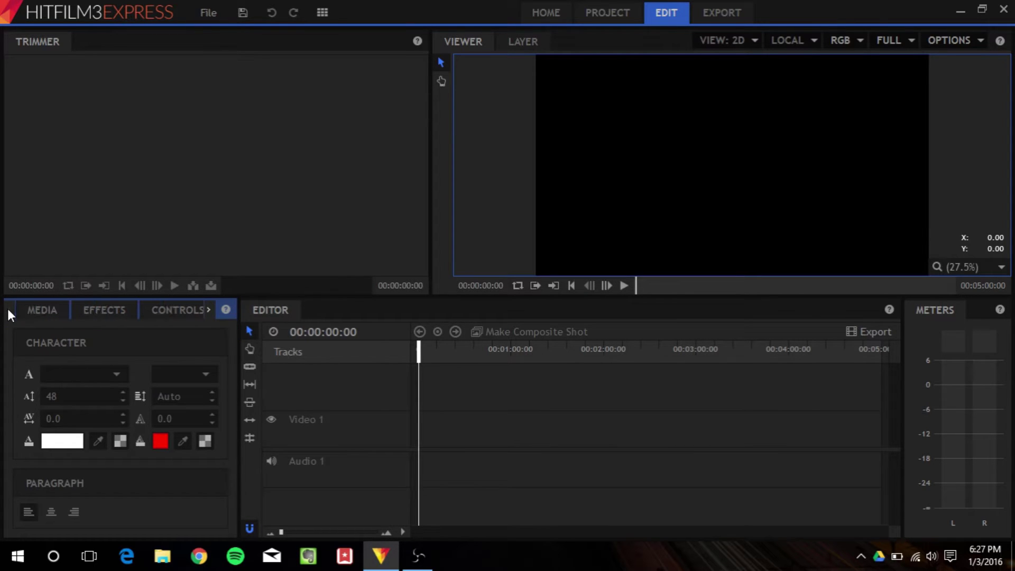
click(33, 312)
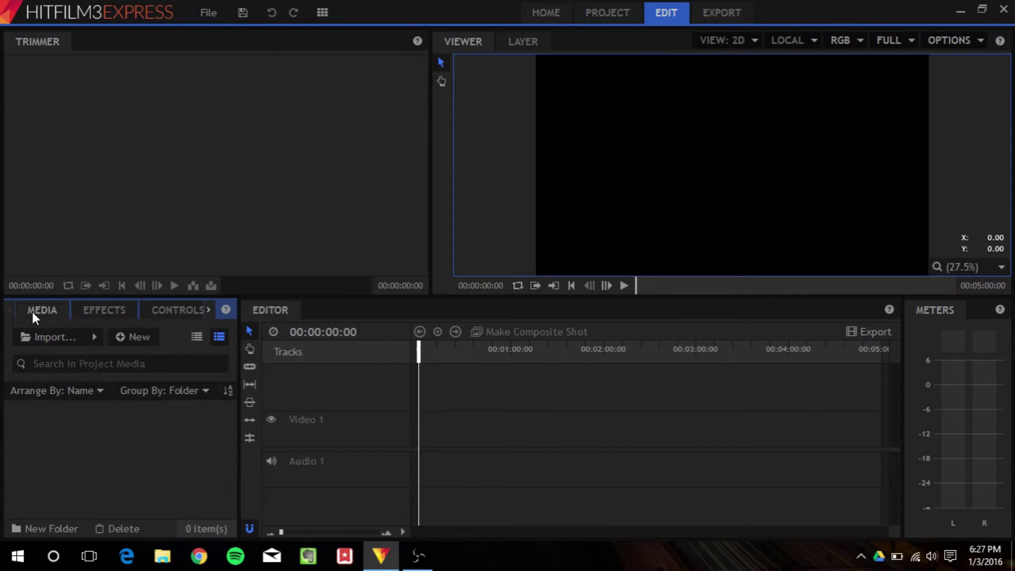
- Import IntroSaveH264.mp4 from the YouTube > Intro_Outro folder
click(44, 337)
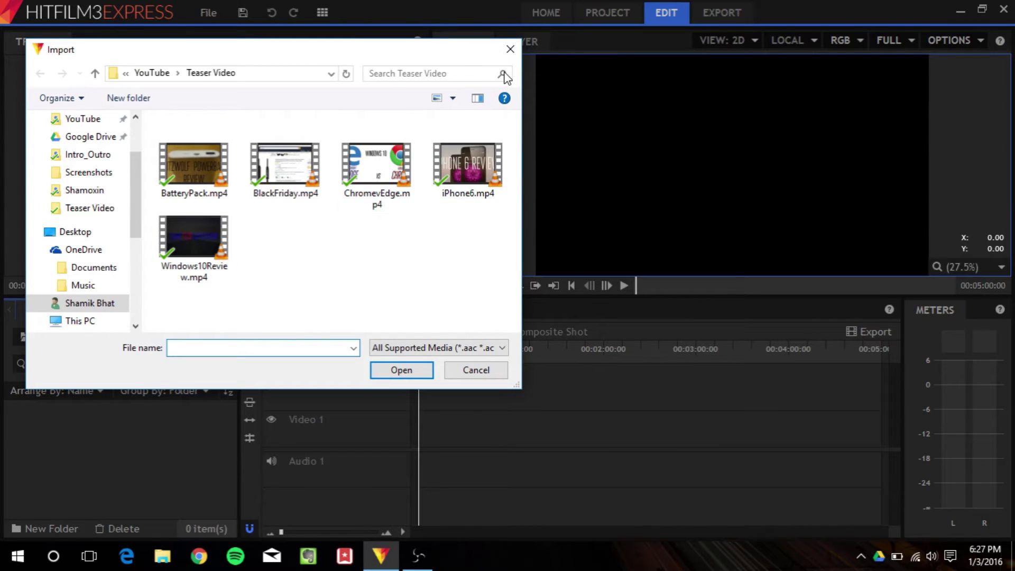
click(152, 73)
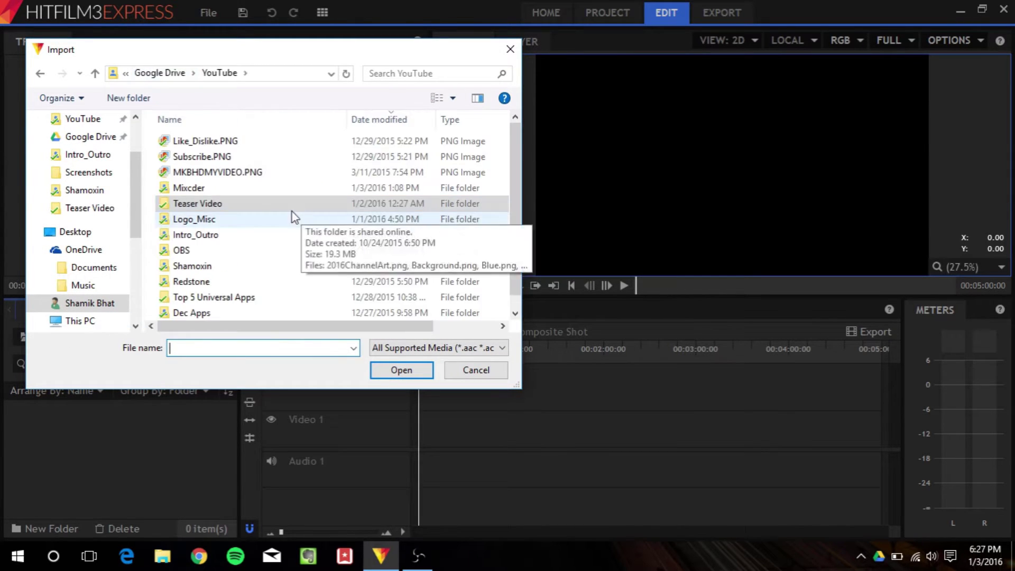
double_click(238, 233)
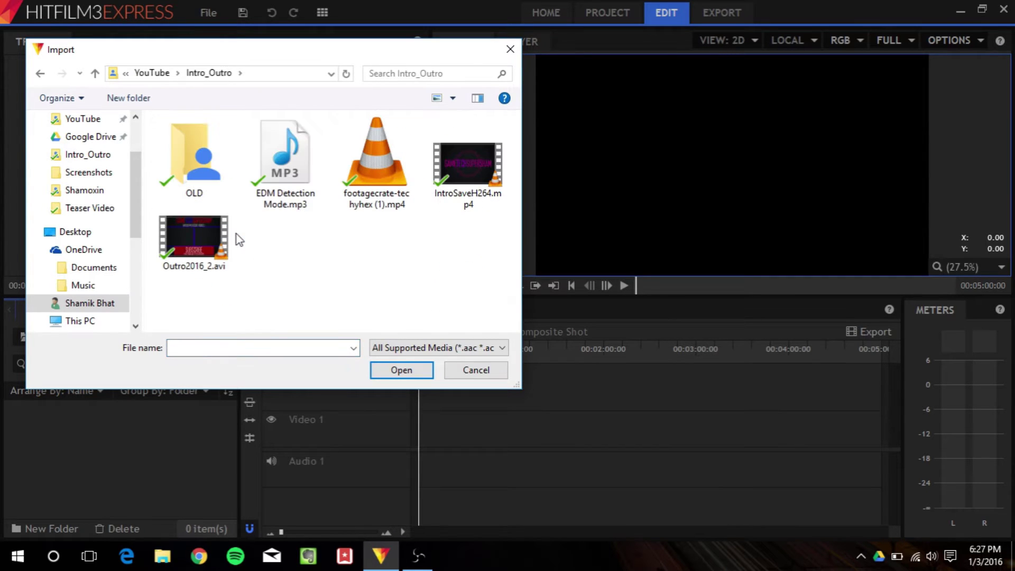
click(449, 196)
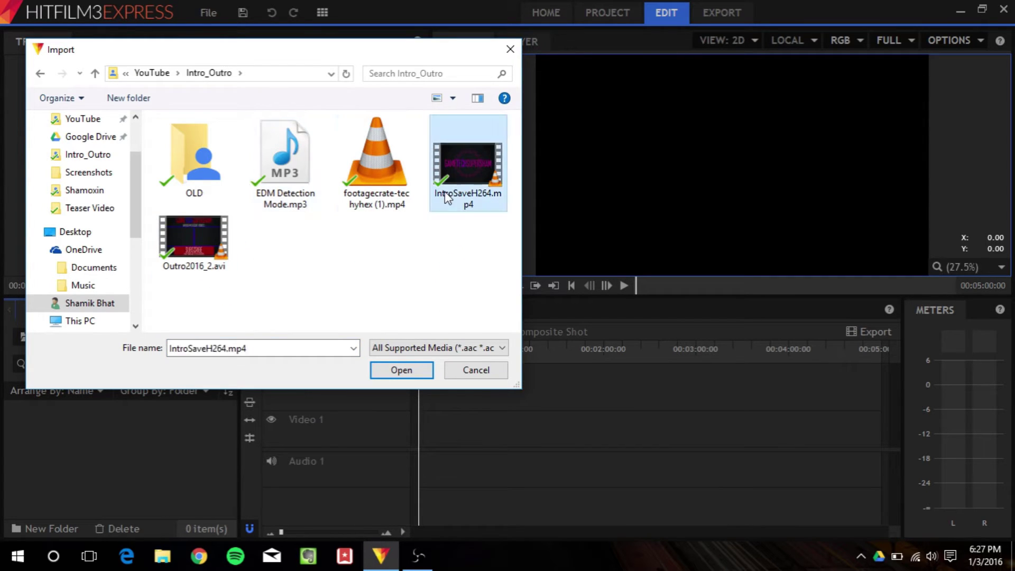
click(409, 370)
- Import Outro2016_2.avi from the same folder
click(48, 337)
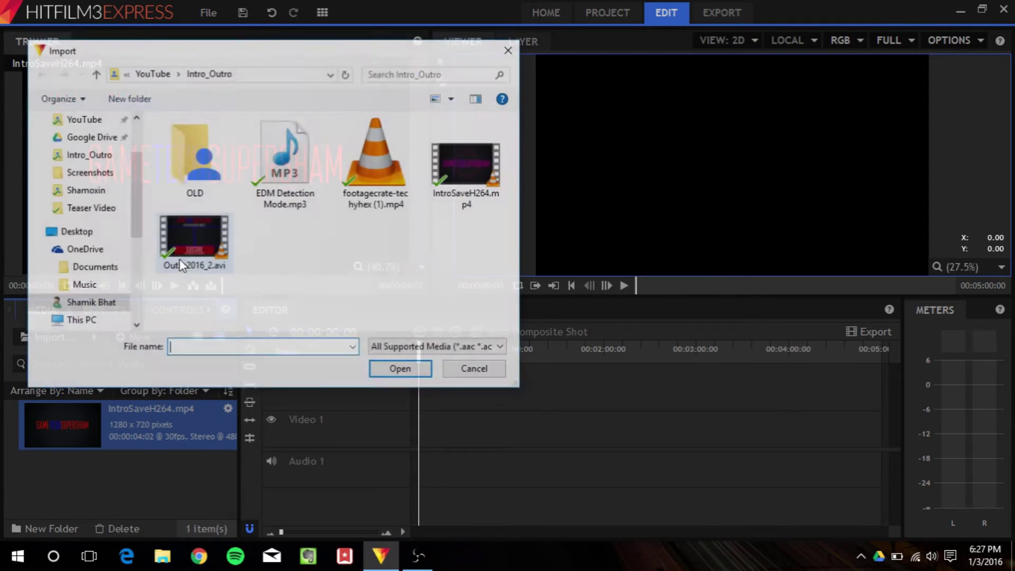
click(194, 238)
click(399, 372)
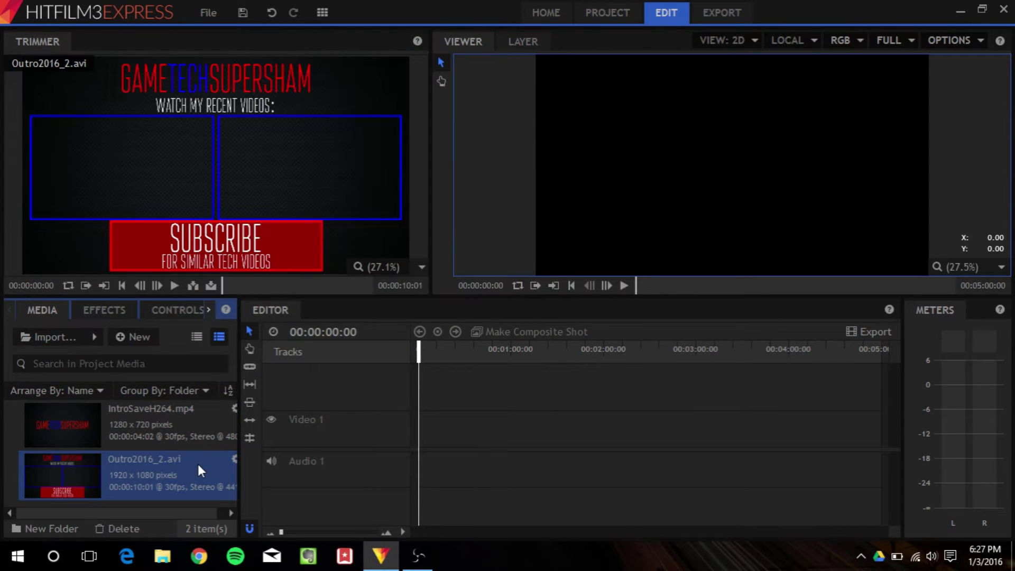
- Import BlueOutro.png from the OLD folder
click(64, 333)
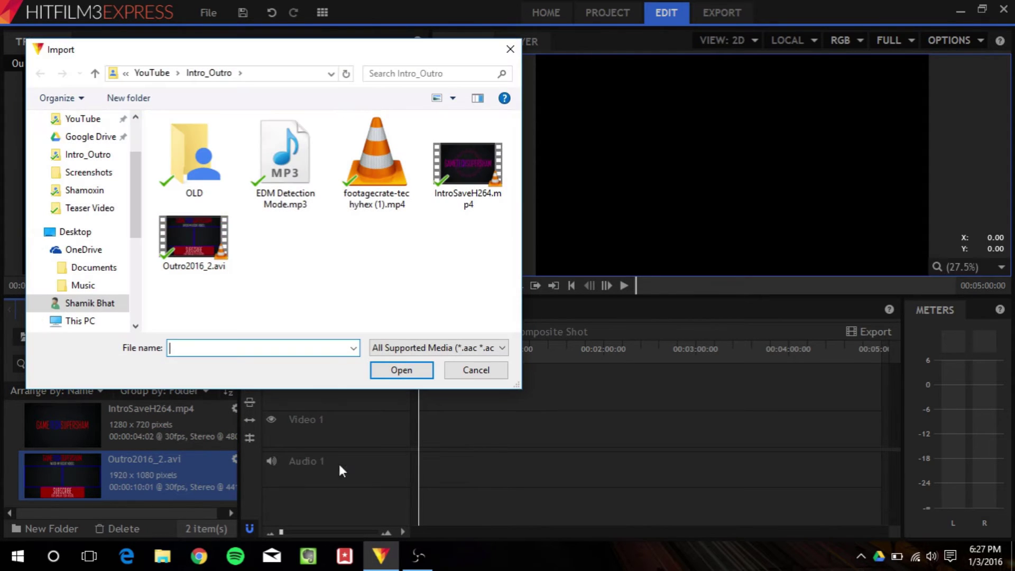
drag(334, 65, 316, 107)
click(190, 218)
double_click(190, 218)
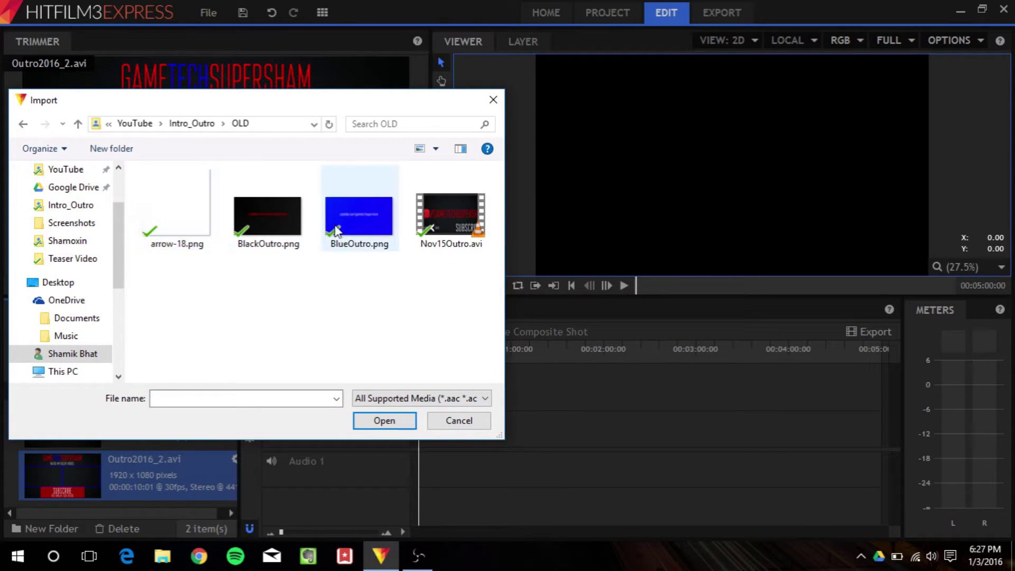
click(360, 217)
click(397, 419)
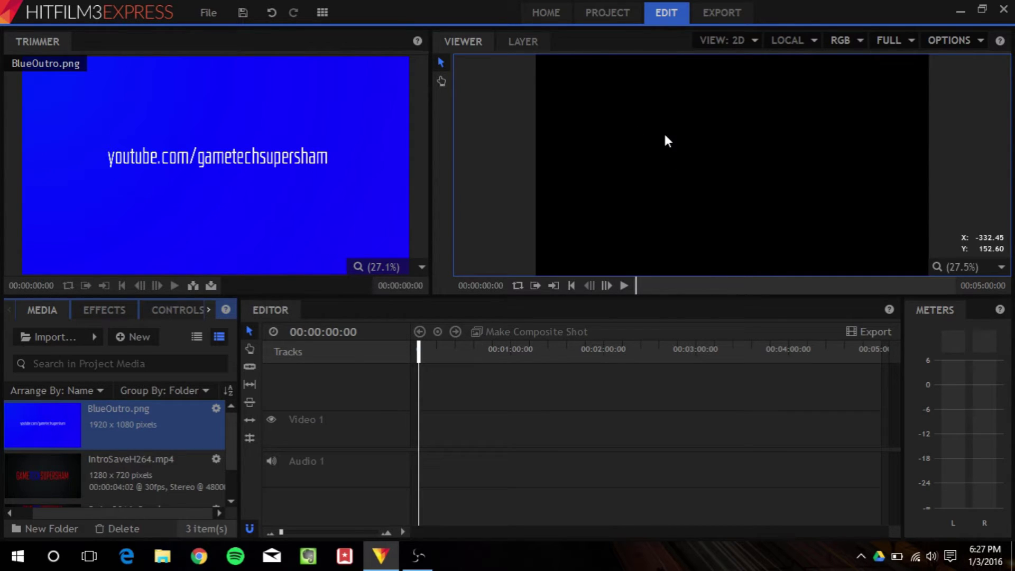
- Place IntroSaveH264.mp4 at the timeline start fitted to frame width, then BlueOutro.png after it on Video 2
drag(106, 492, 421, 395)
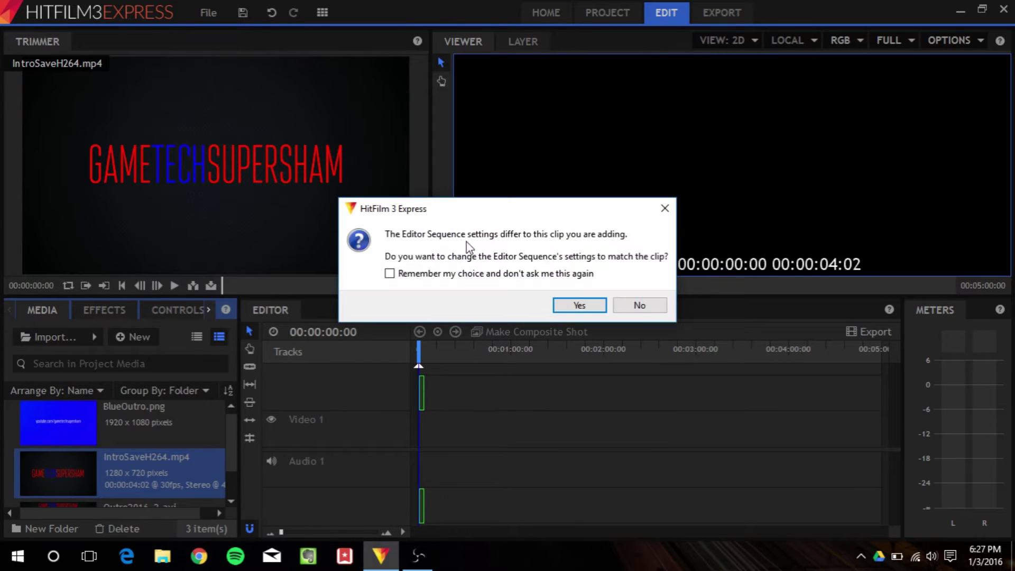
click(634, 304)
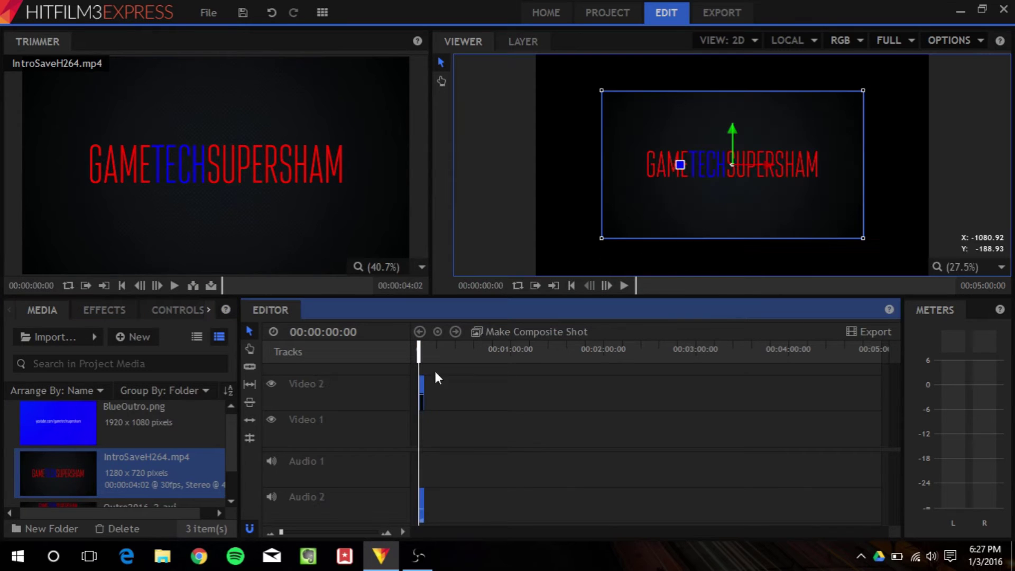
right_click(421, 394)
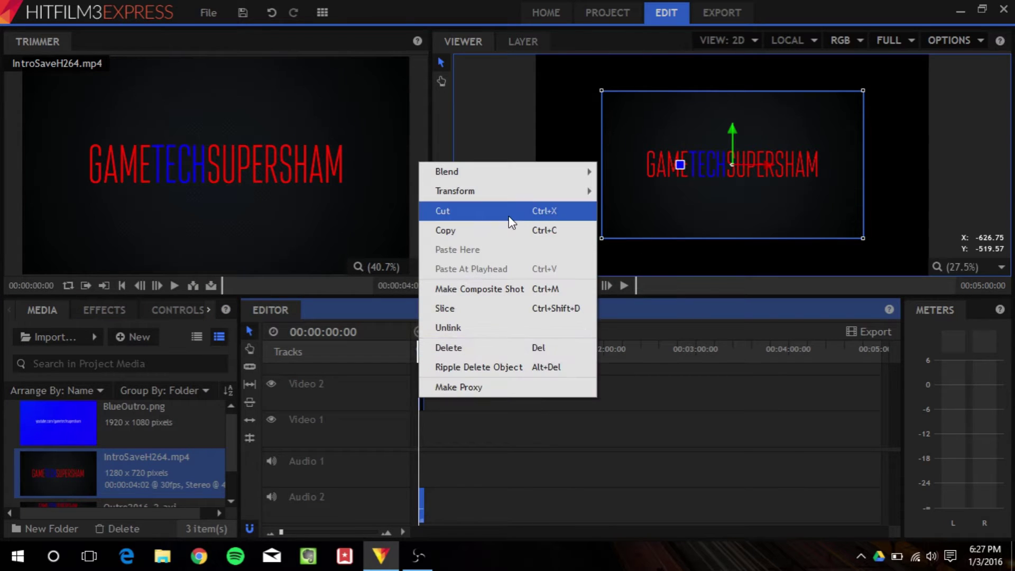
mouse_move(508, 196)
click(610, 206)
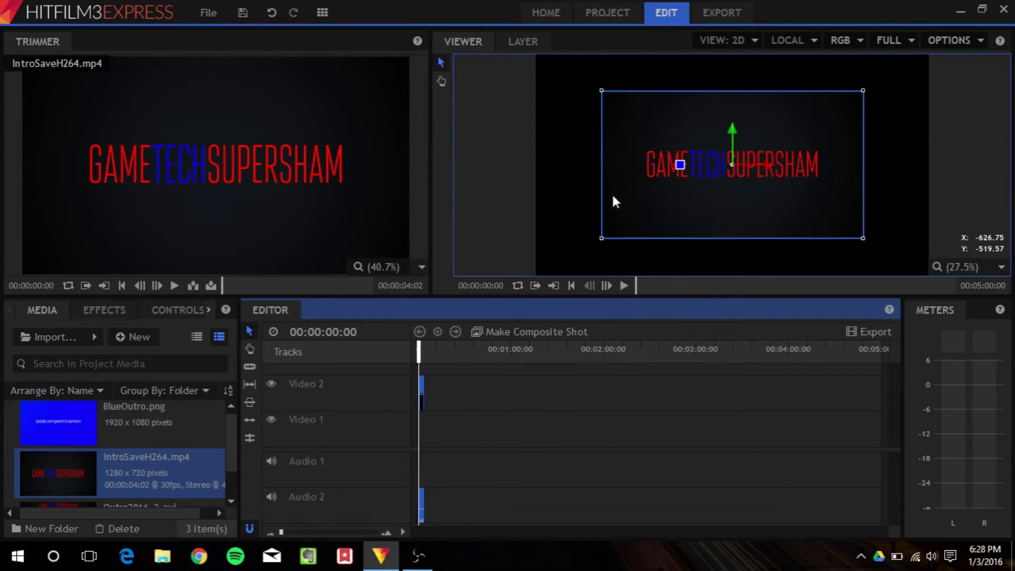
click(587, 472)
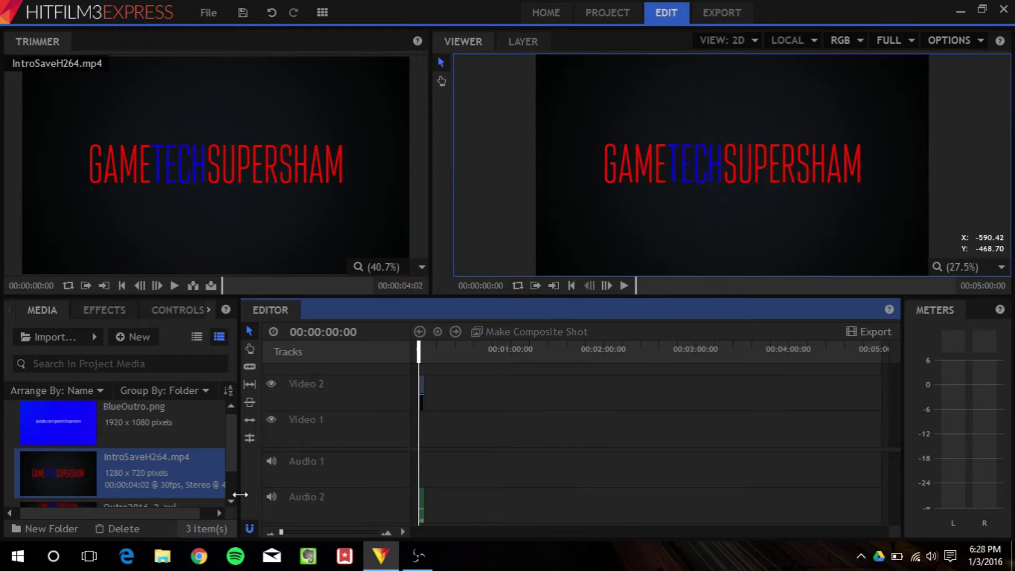
drag(122, 430, 431, 402)
- Place Outro2016_2.avi later on Video 2 and stretch BlueOutro.png to about 52 seconds to meet it
scroll(209, 491, down, 1)
drag(144, 484, 498, 396)
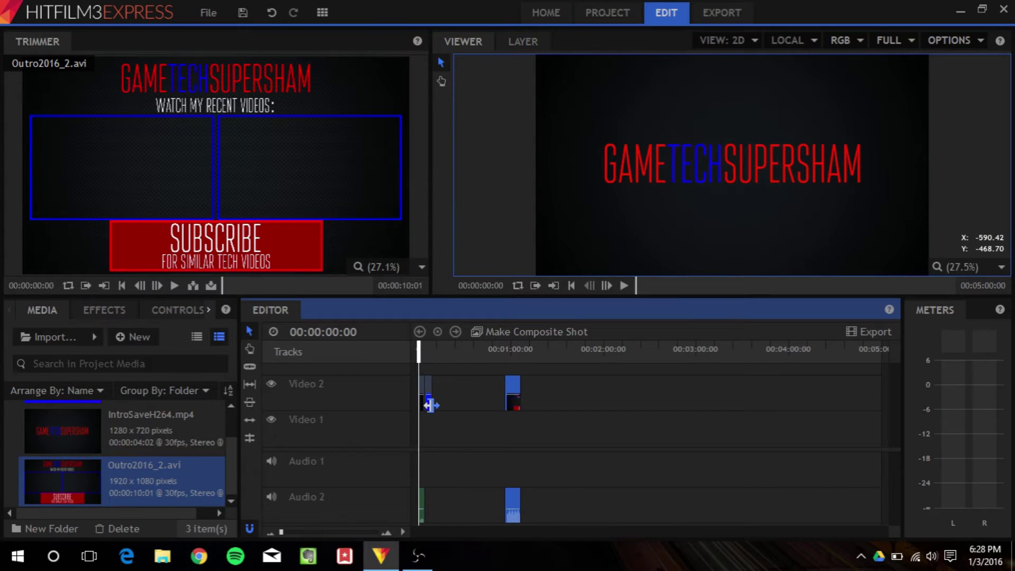
drag(431, 402, 504, 404)
click(614, 448)
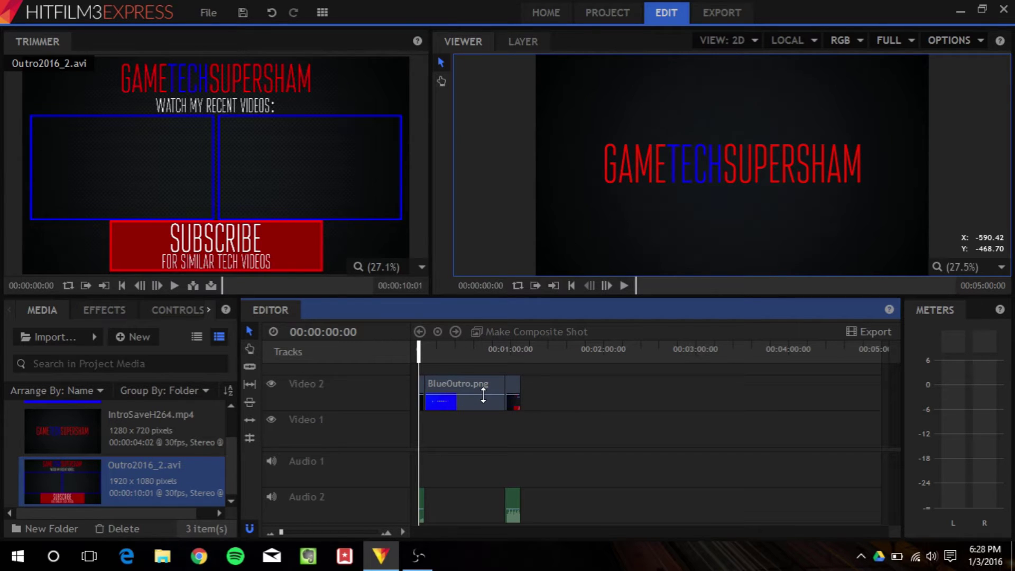
click(457, 349)
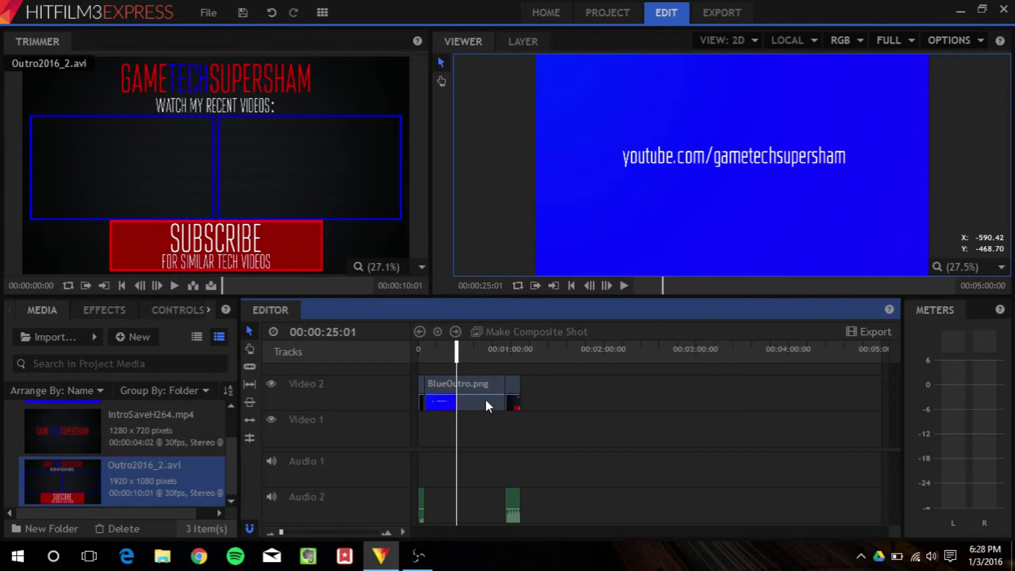
- Scrub through the edit past 00:00:34 to the one-minute mark, checking the blue outro card
mouse_move(485, 394)
mouse_down()
mouse_move(485, 412)
mouse_move(485, 379)
mouse_up()
drag(456, 355, 516, 363)
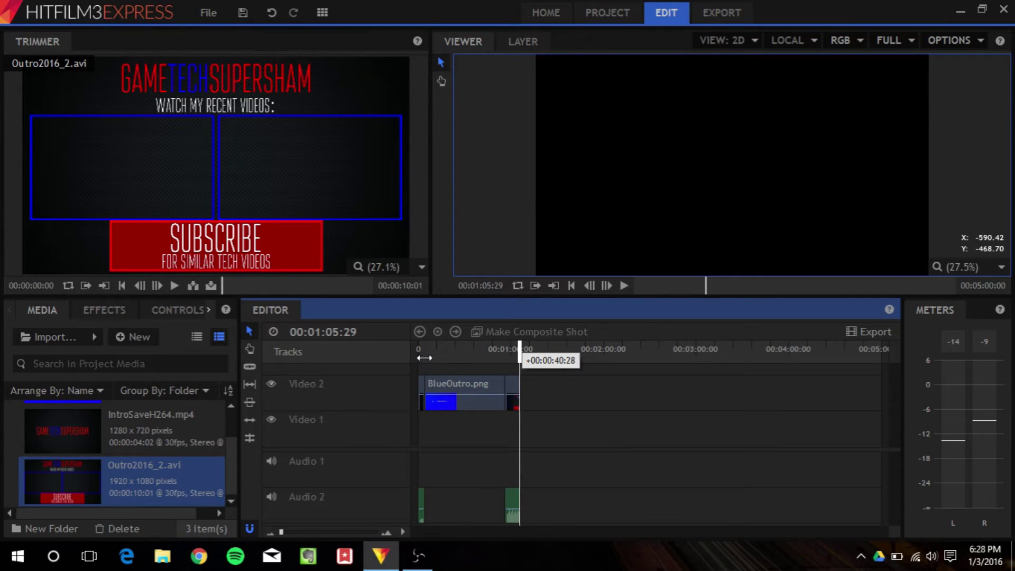
drag(424, 358, 444, 353)
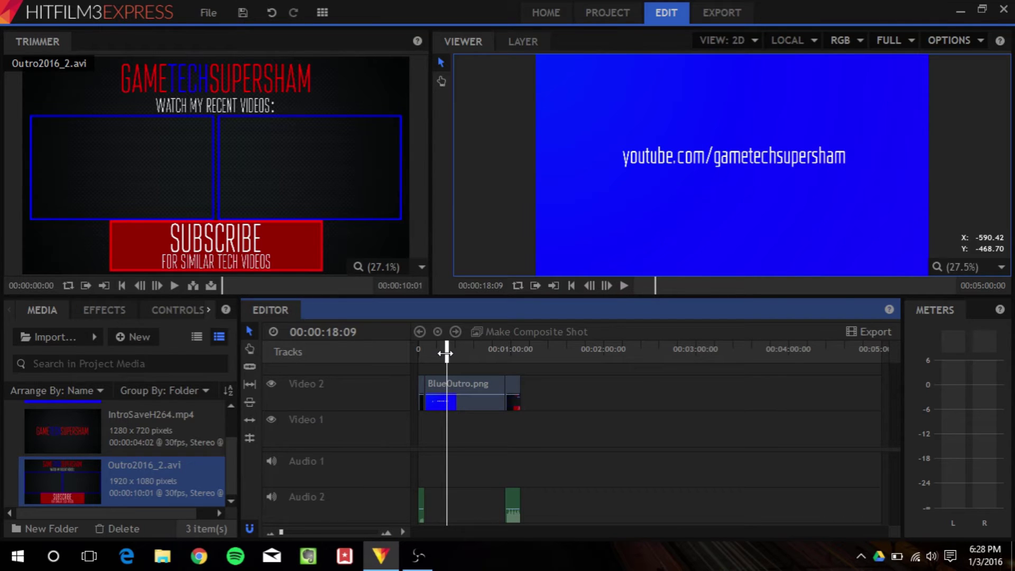
drag(446, 353, 510, 356)
click(460, 357)
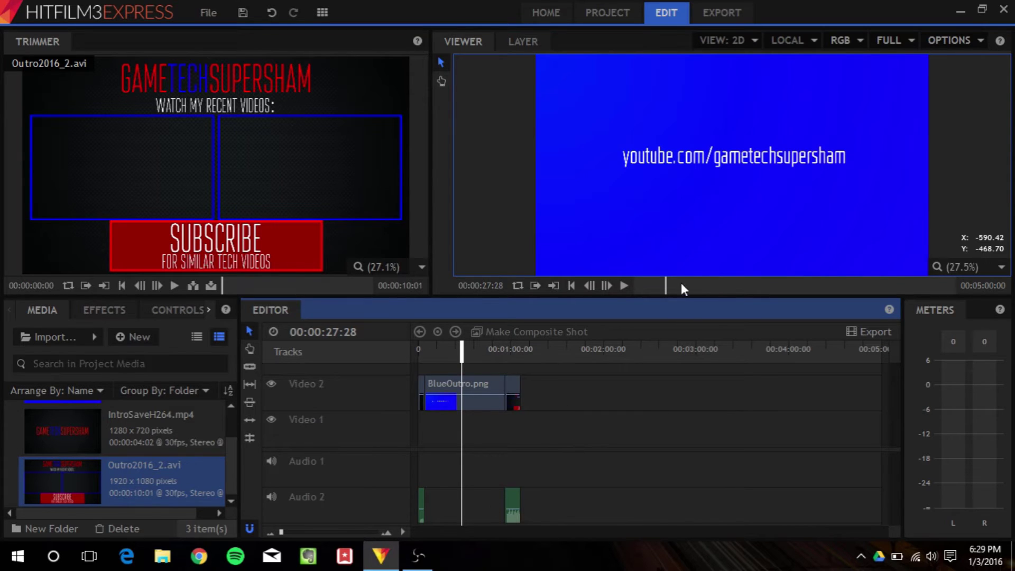
- Play the edit from the beginning and stop on the opening logo
click(622, 285)
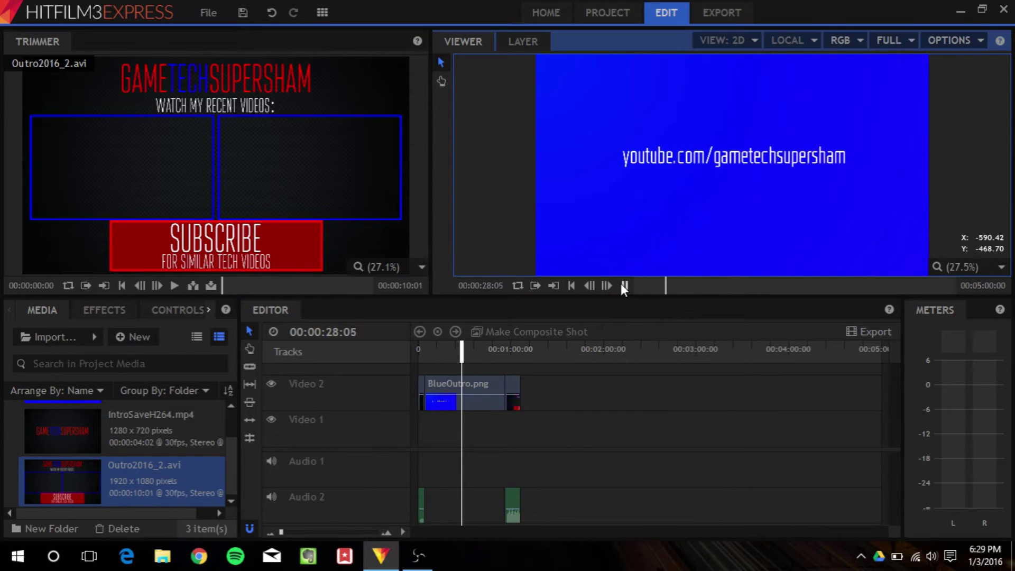
click(418, 361)
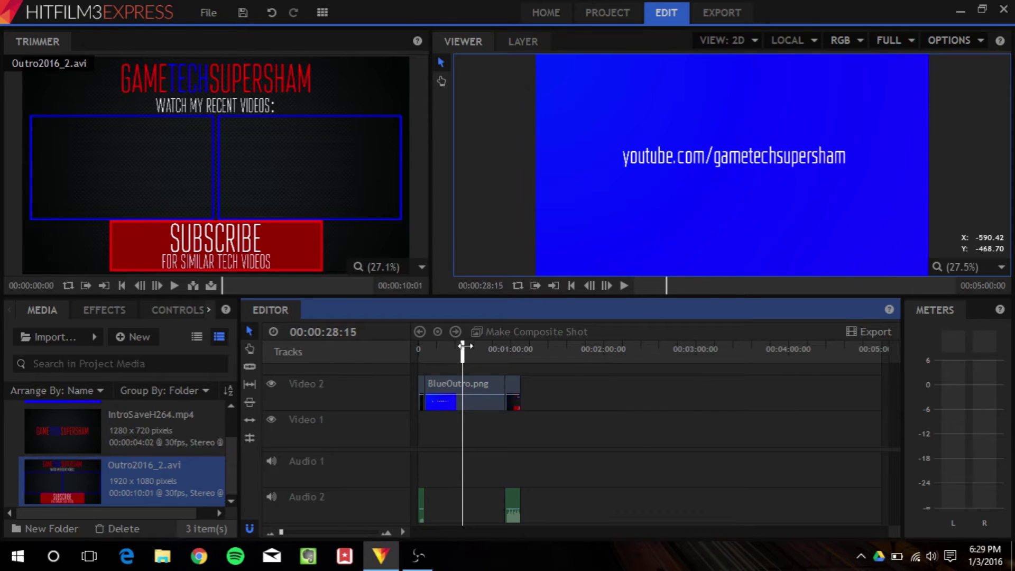
drag(459, 352, 419, 351)
click(623, 285)
click(624, 285)
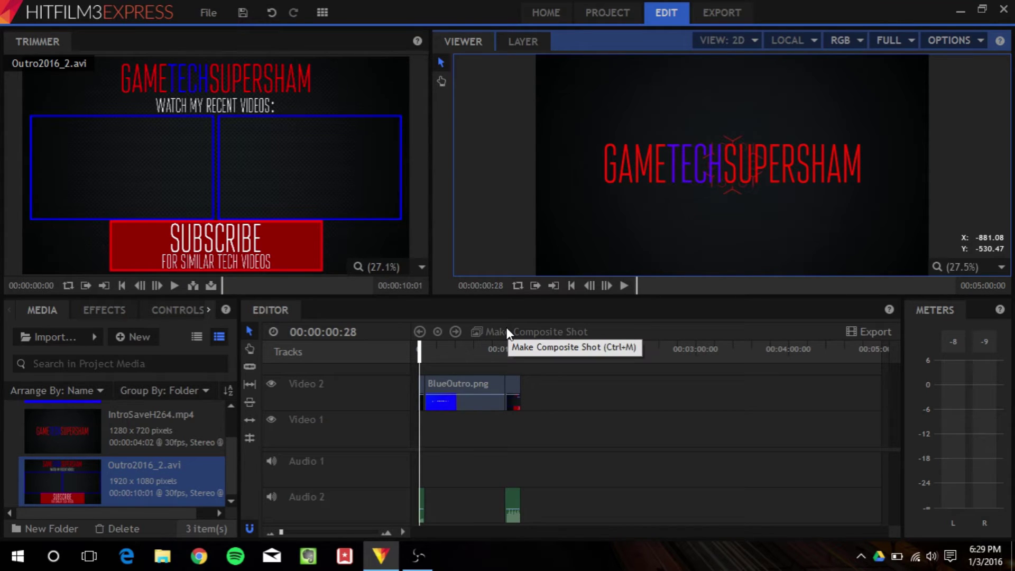
- Review the YouTube, H.264, image sequence and AVI export options, leaving AVI on Uncompressed
click(714, 14)
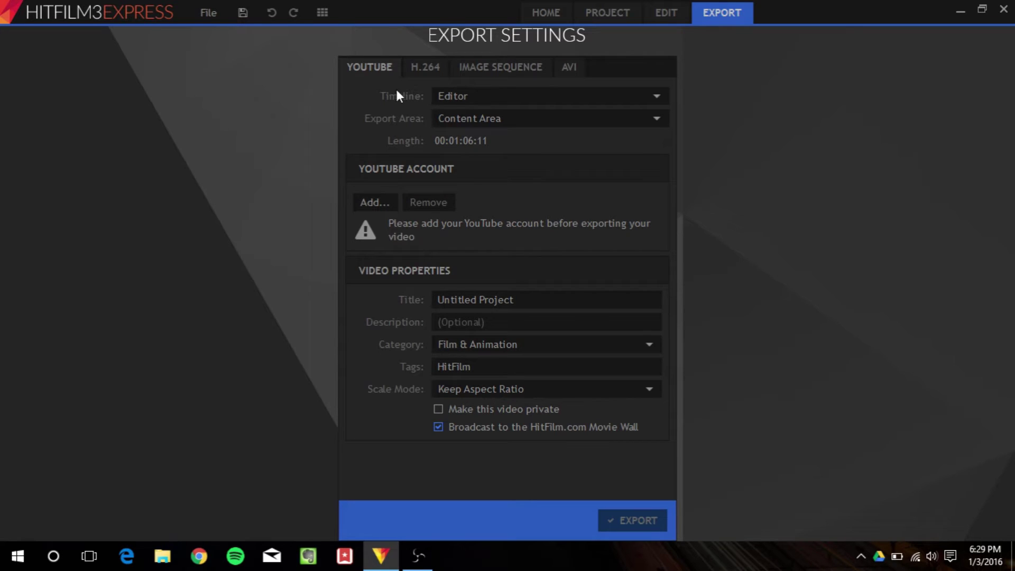
click(429, 74)
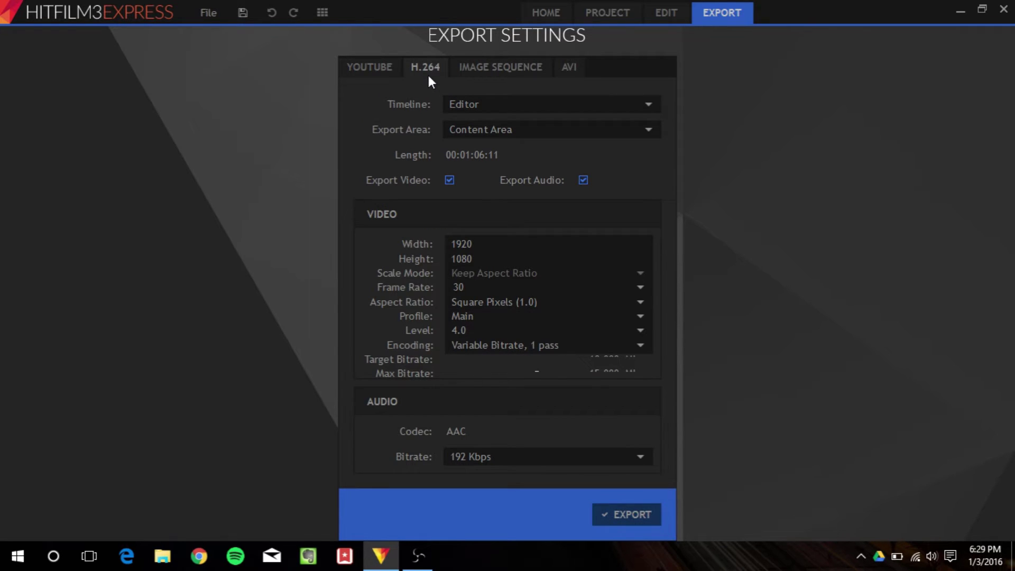
click(493, 73)
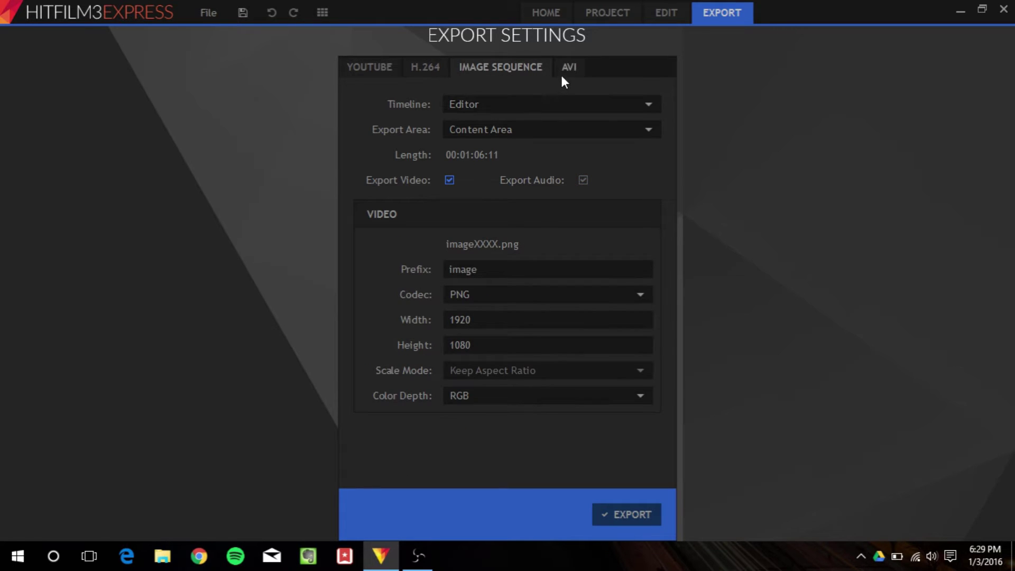
click(579, 59)
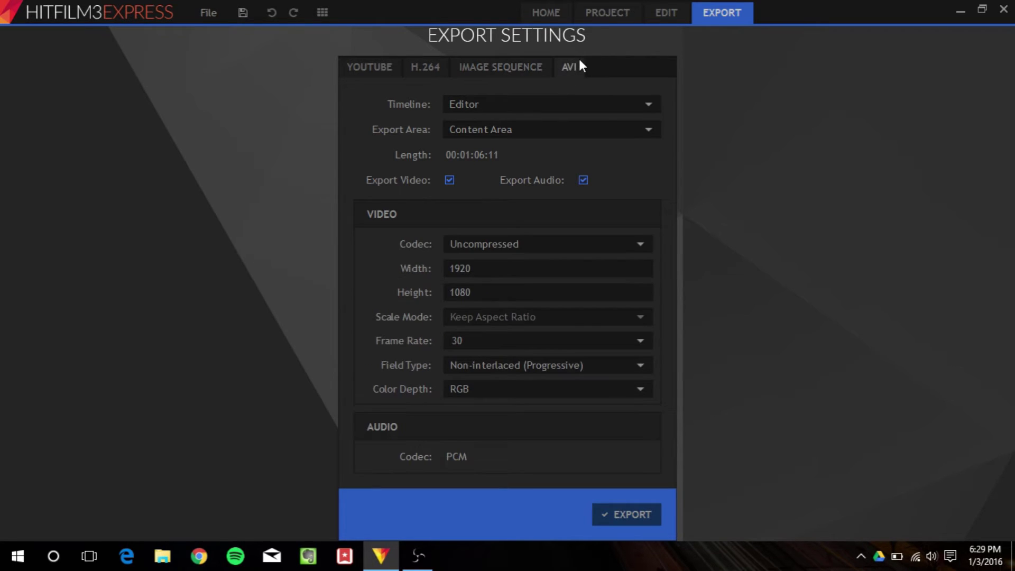
click(556, 243)
click(556, 246)
click(556, 246)
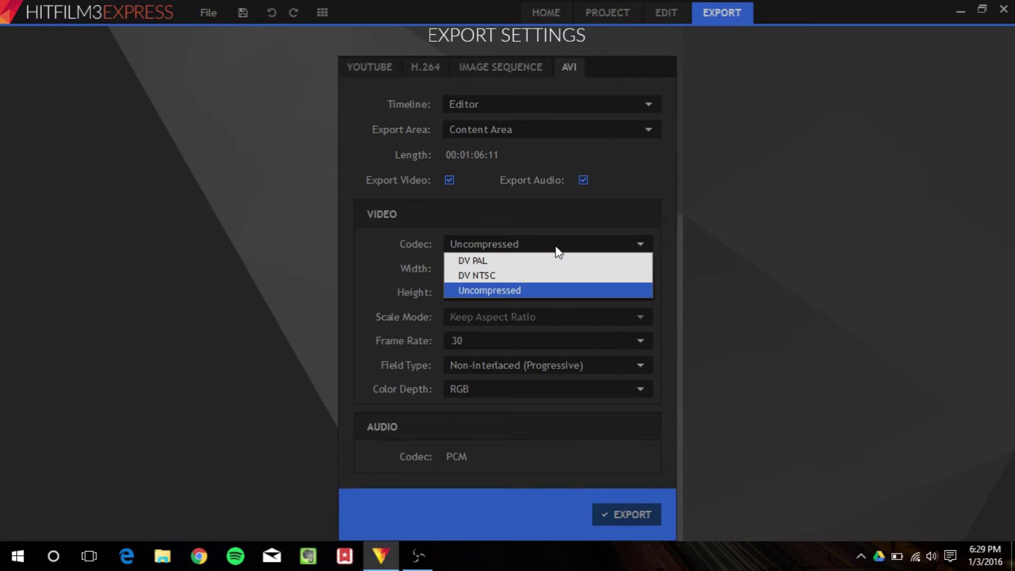
click(510, 243)
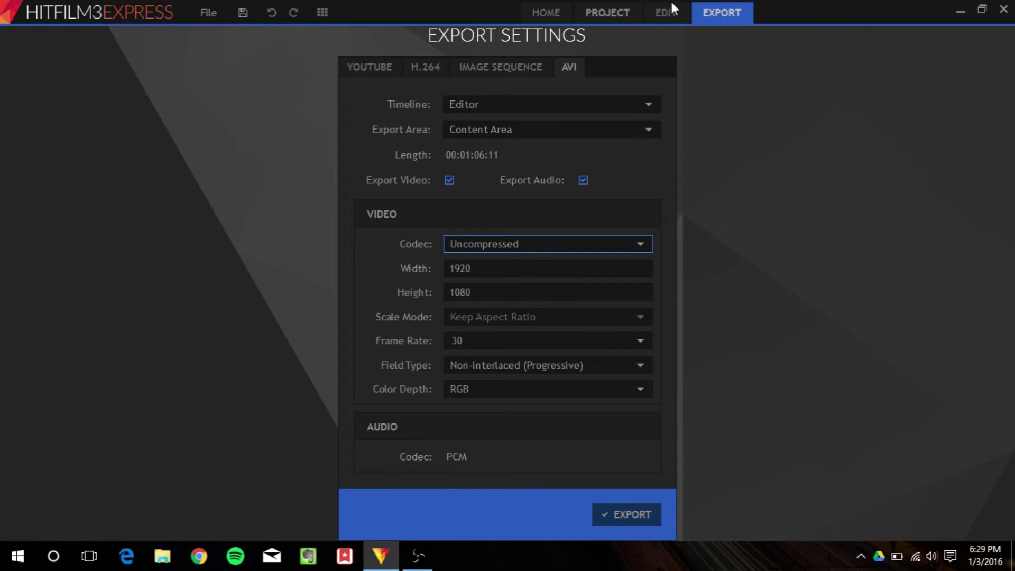
- Return to the Edit workspace, dismiss Import Presets, and expand Transitions - Video in Effects
click(603, 13)
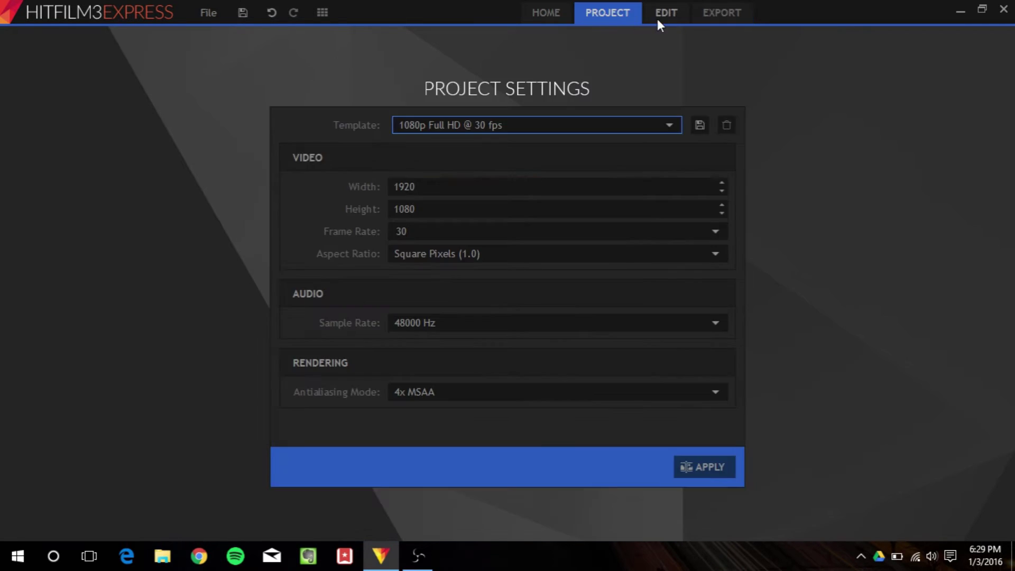
click(661, 16)
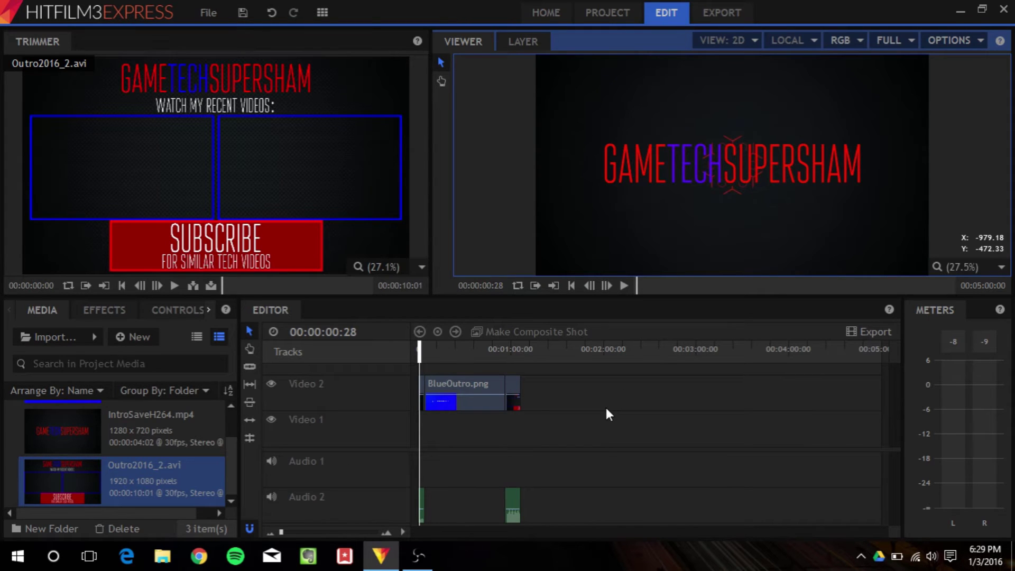
click(118, 312)
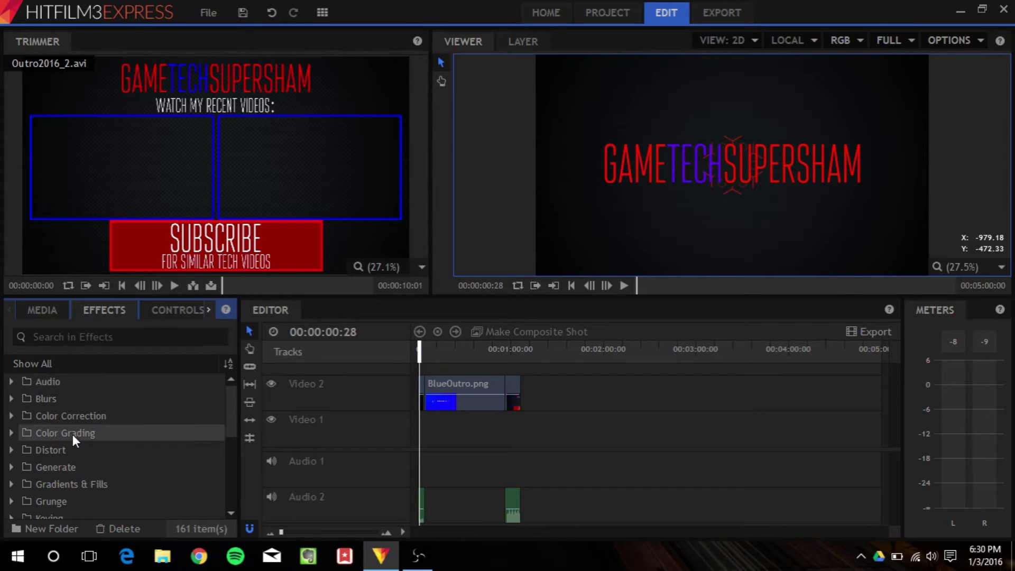
click(11, 382)
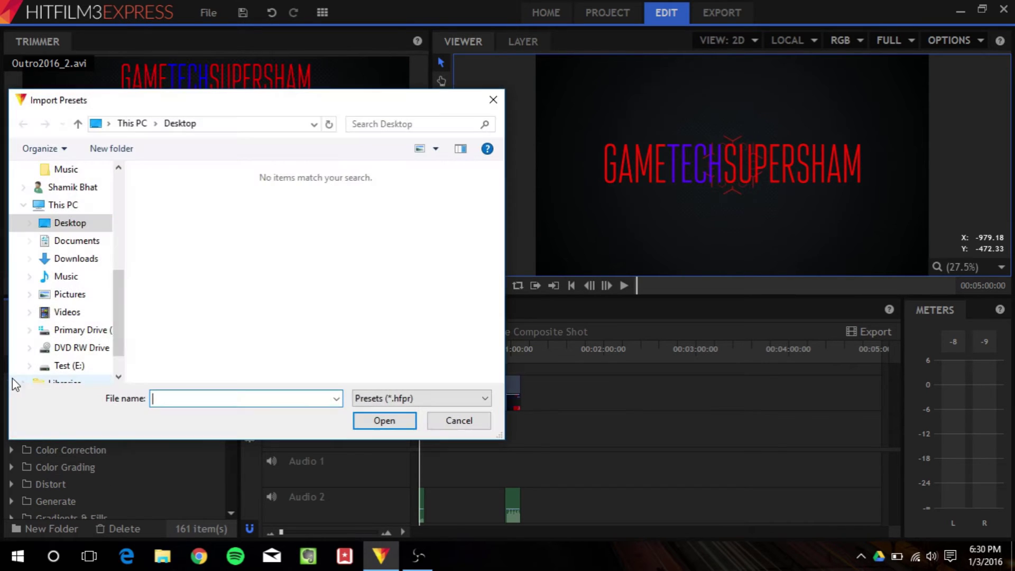
click(458, 421)
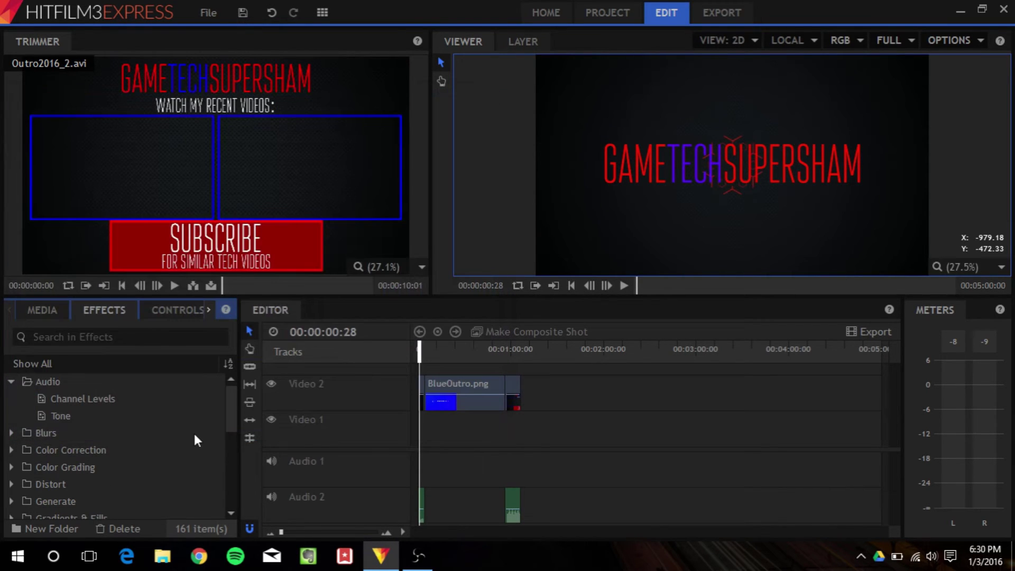
click(11, 382)
scroll(107, 424, down, 4)
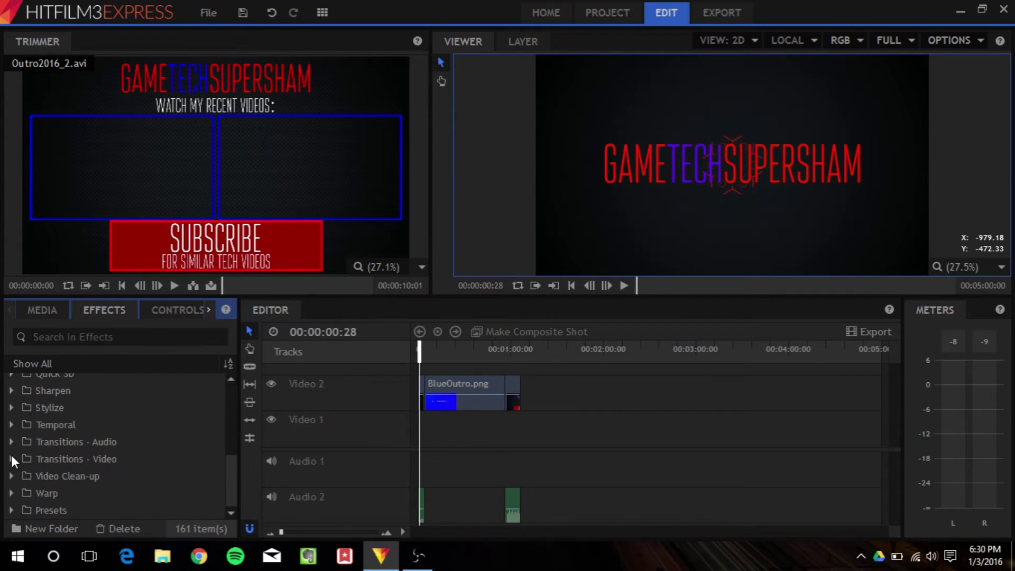
click(11, 458)
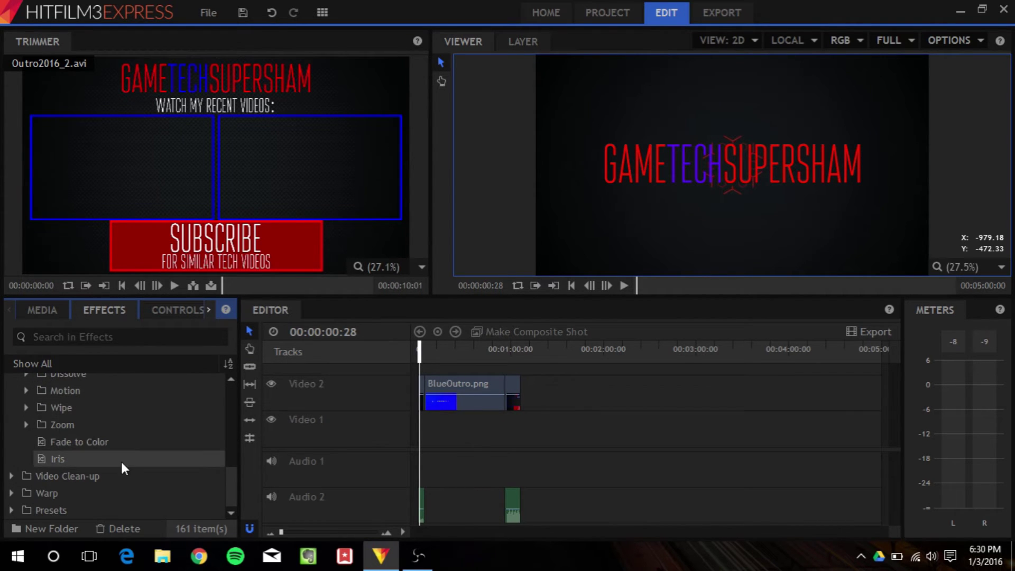
scroll(121, 459, up, 1)
- Place an Additive Dissolve at the start of BlueOutro.png, then zoom in and play it back
click(27, 418)
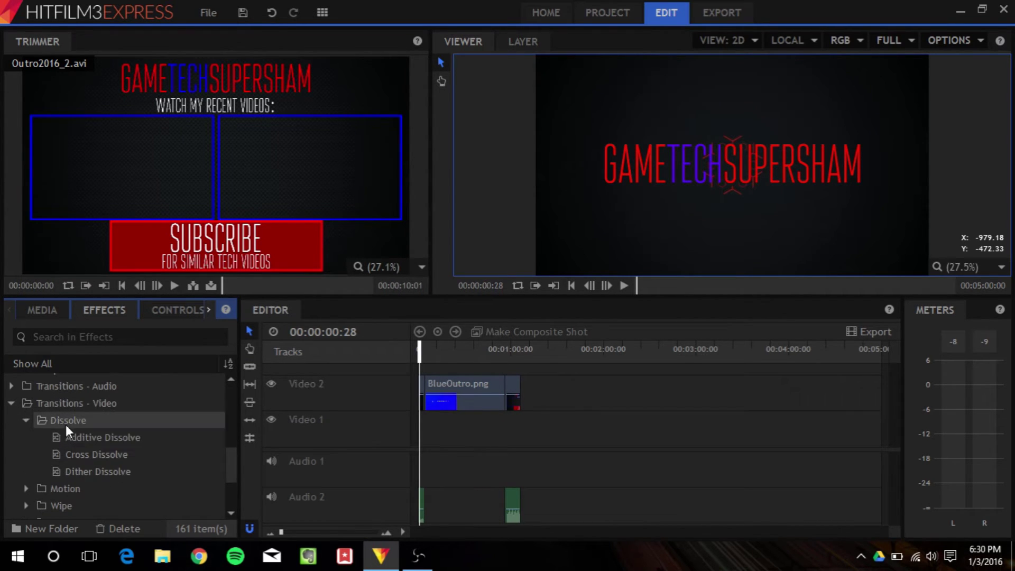
drag(68, 438, 433, 394)
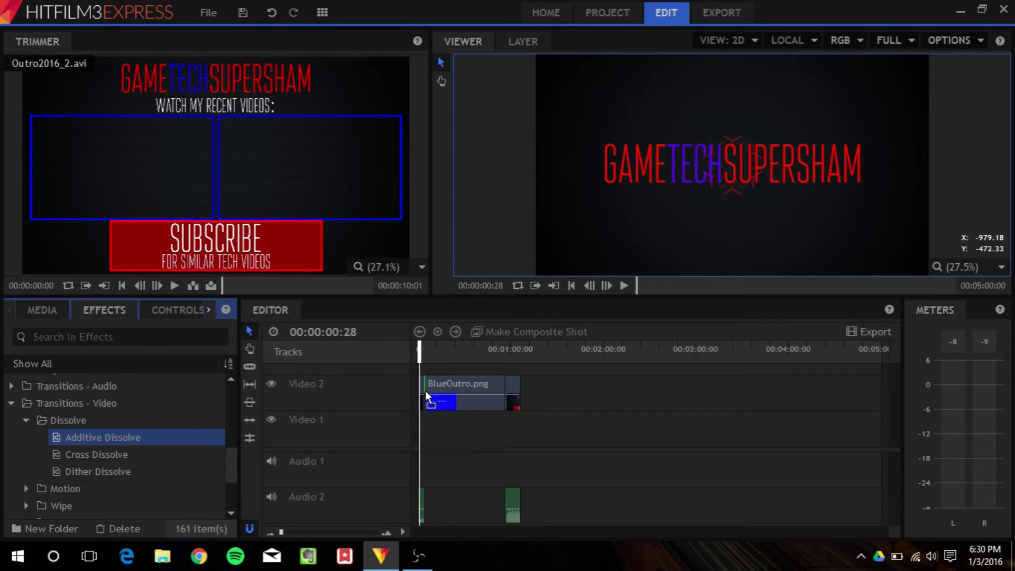
drag(426, 393, 426, 392)
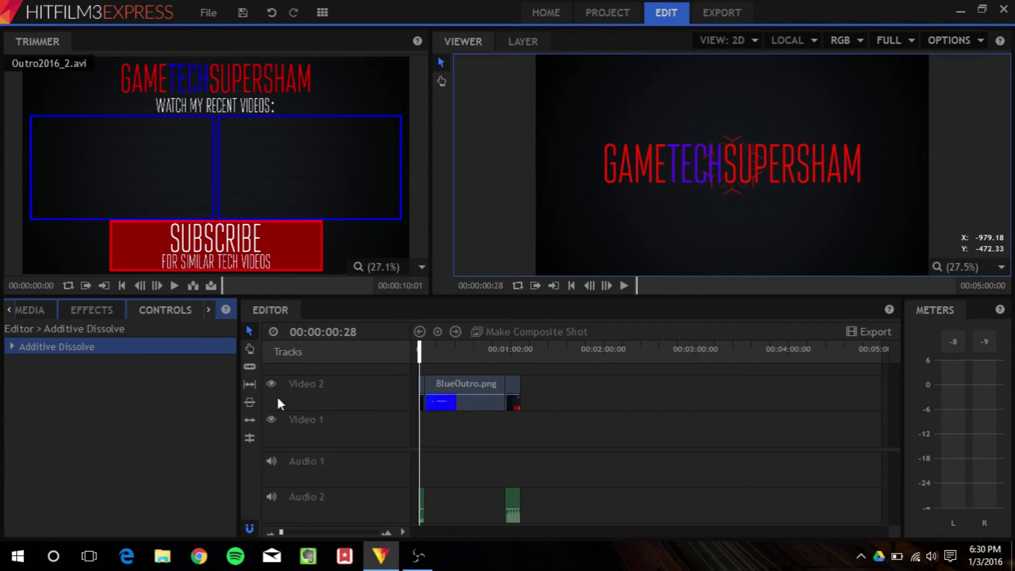
drag(280, 533, 286, 532)
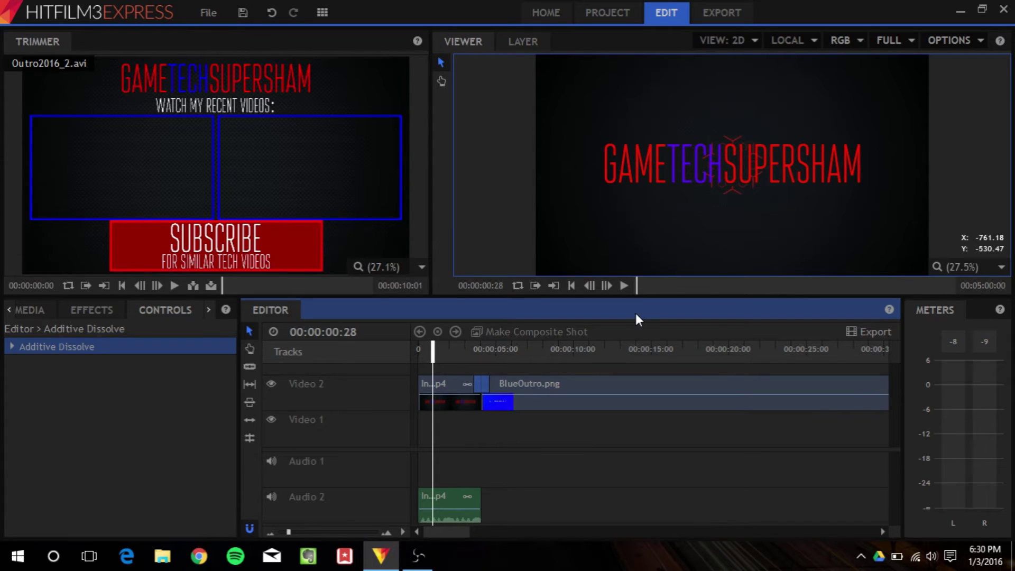
click(623, 285)
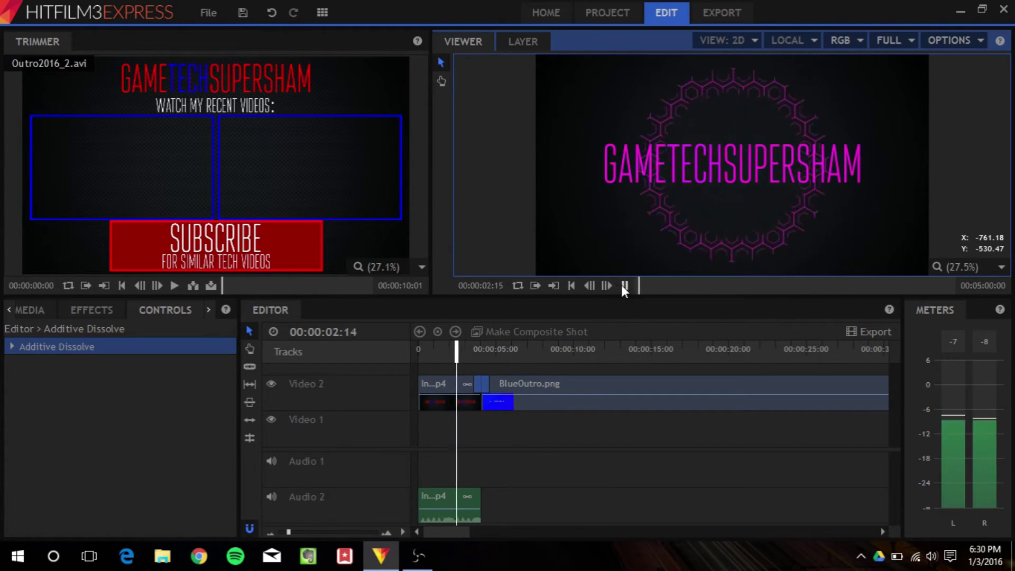
click(629, 286)
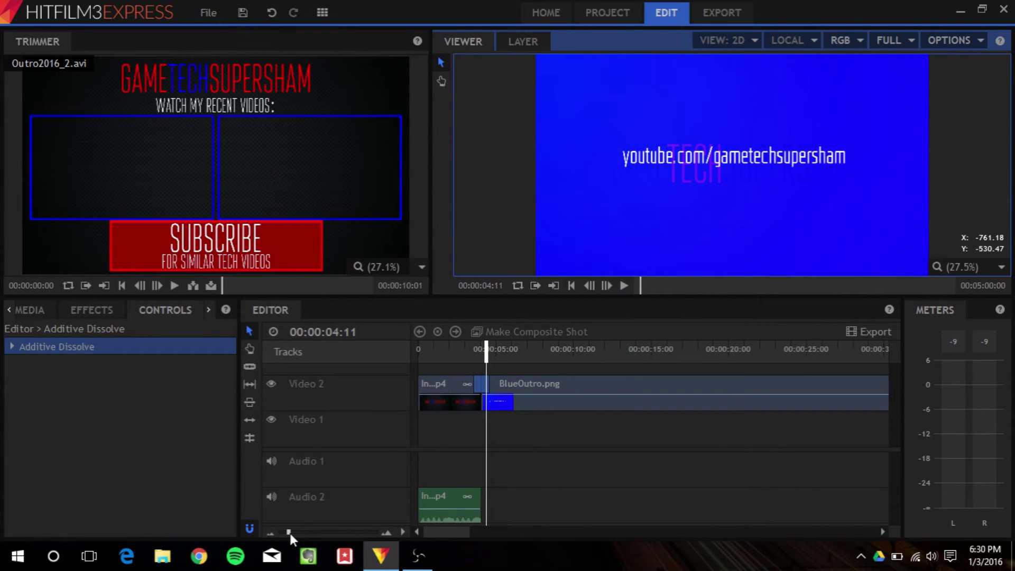
drag(289, 531, 253, 535)
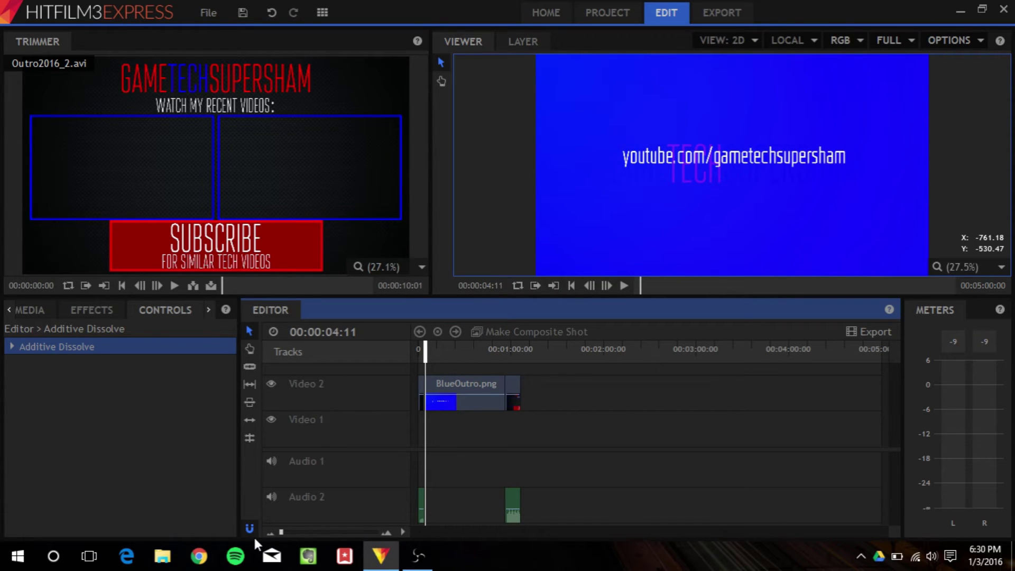
click(112, 309)
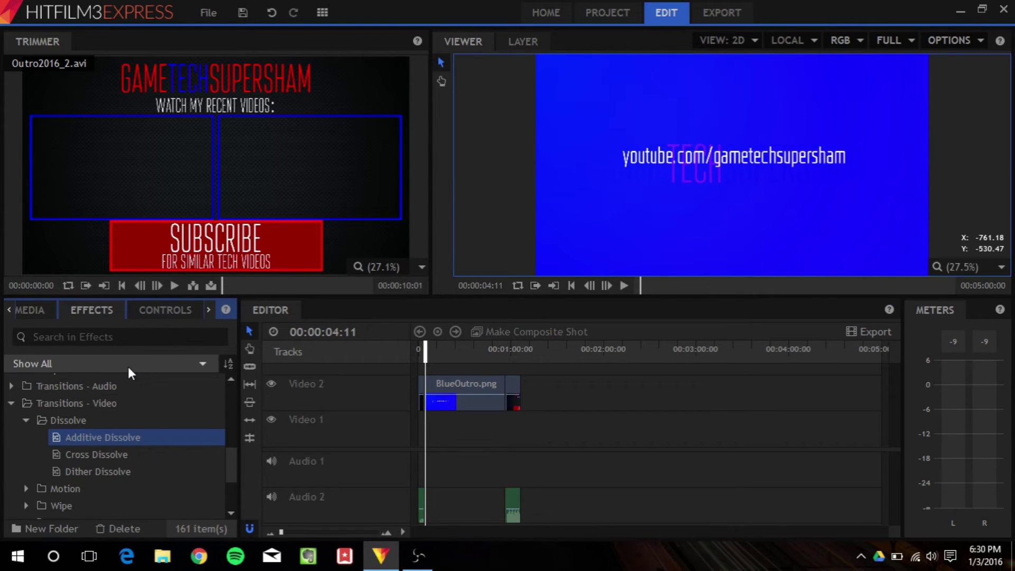
scroll(118, 480, down, 2)
scroll(119, 483, up, 2)
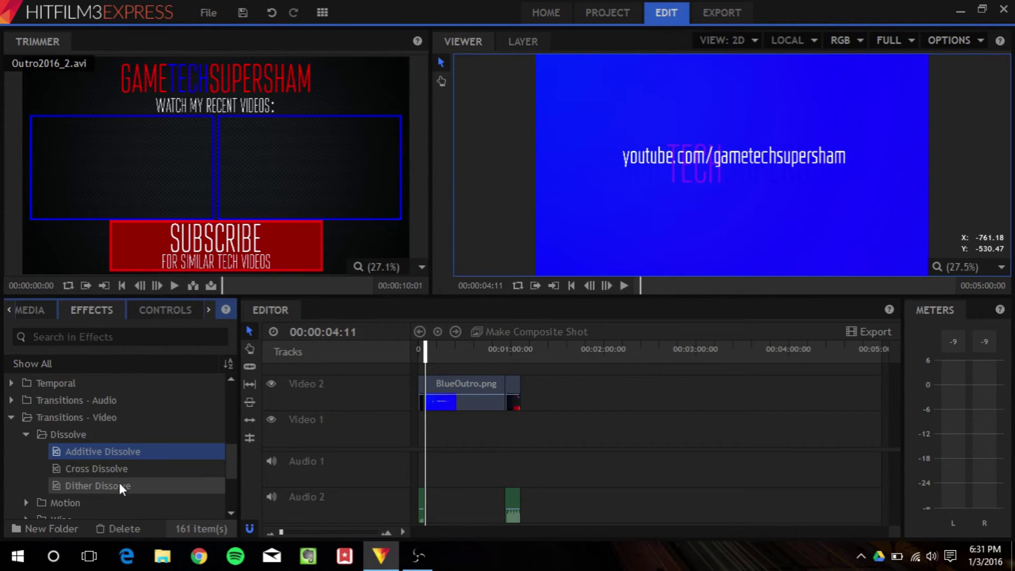
click(13, 420)
scroll(204, 426, up, 5)
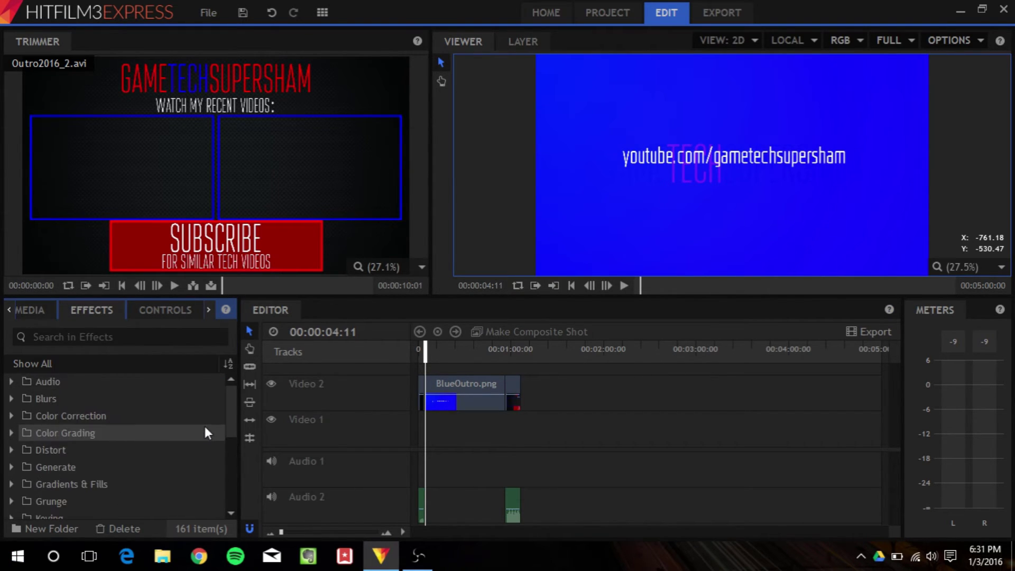
click(11, 415)
scroll(119, 450, down, 4)
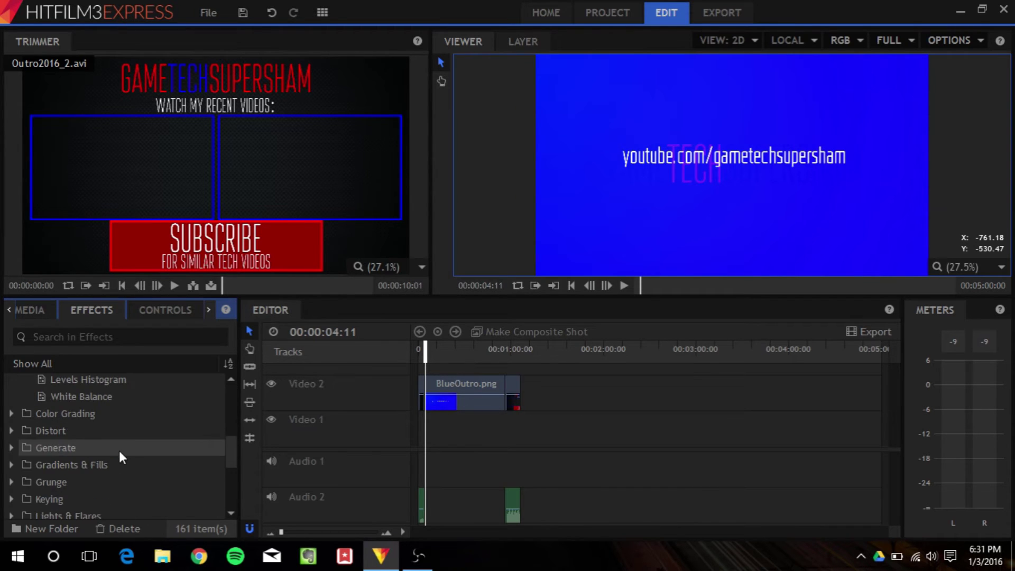
scroll(119, 451, up, 2)
scroll(119, 450, up, 1)
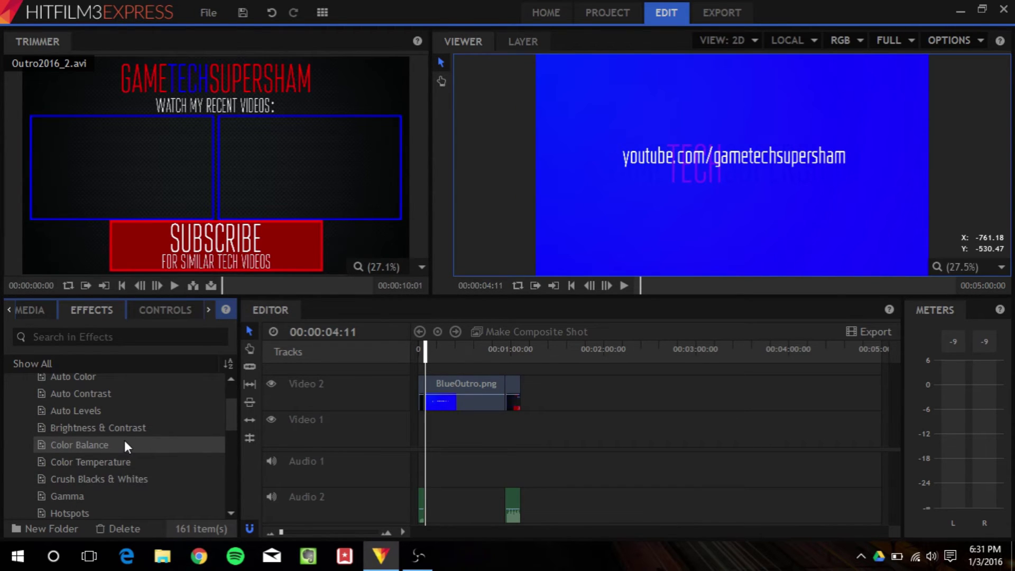
scroll(125, 440, up, 1)
click(11, 418)
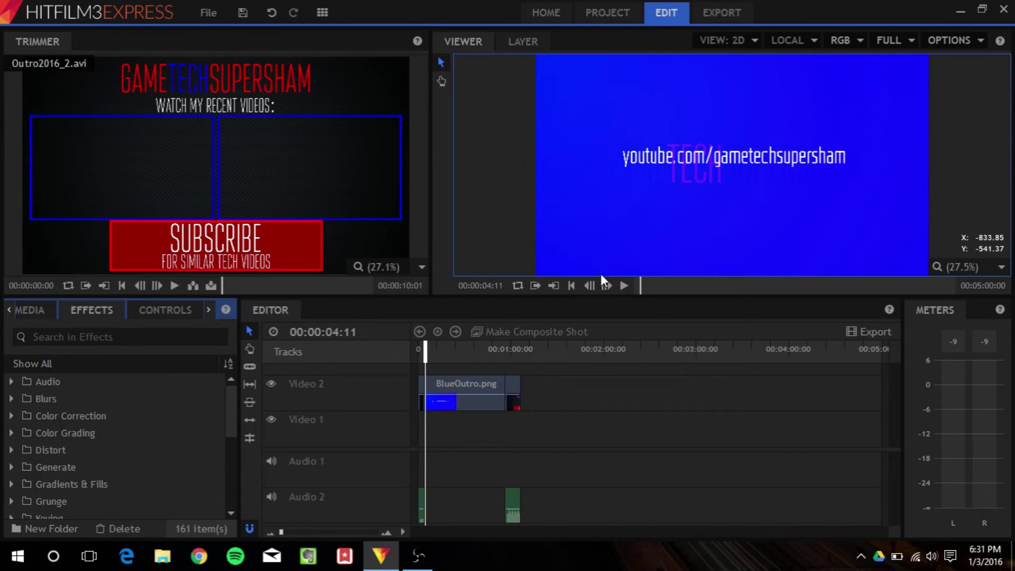
- Scale the BlueOutro.png image down toward the lower-left corner of the frame in the Viewer
click(478, 383)
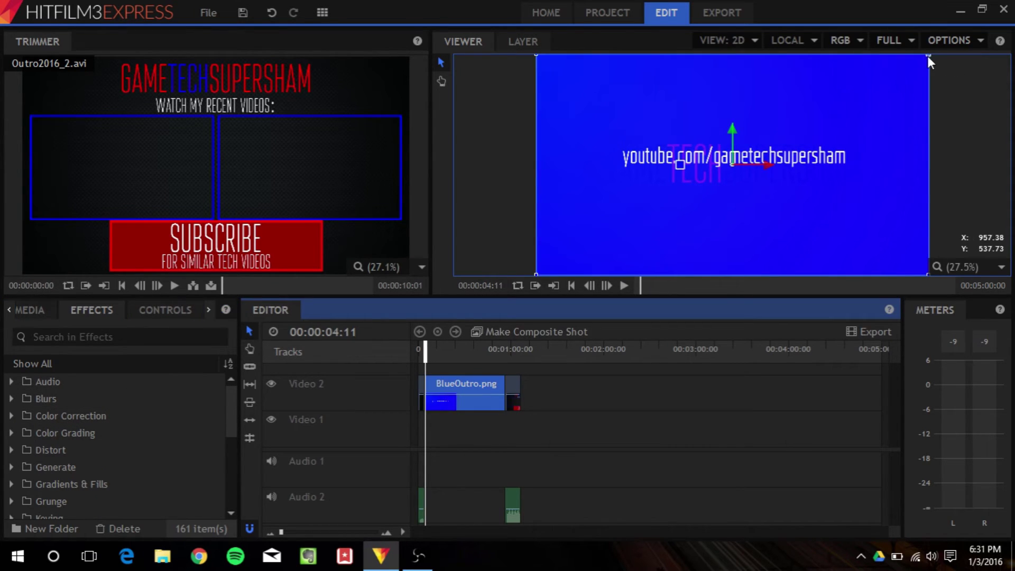
drag(928, 55, 743, 175)
click(925, 151)
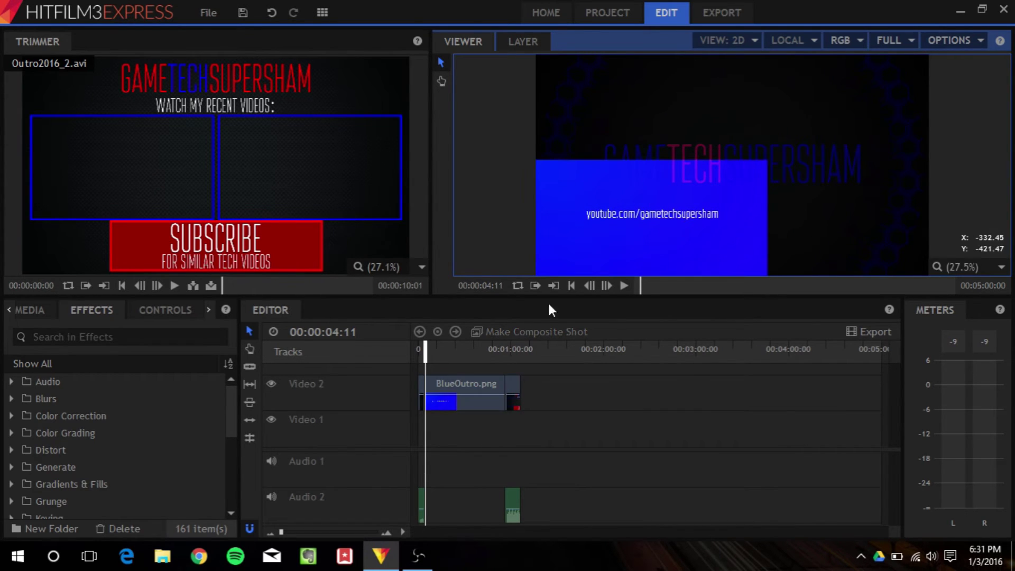
click(623, 284)
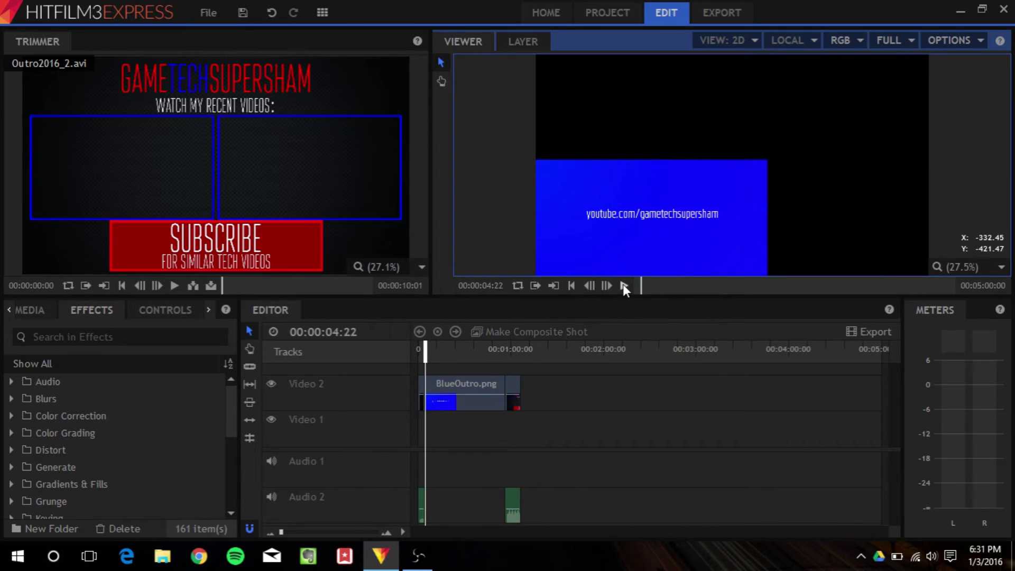
- From the Media panel's New menu, start a 1080p Full HD 30 fps composite shot
click(35, 310)
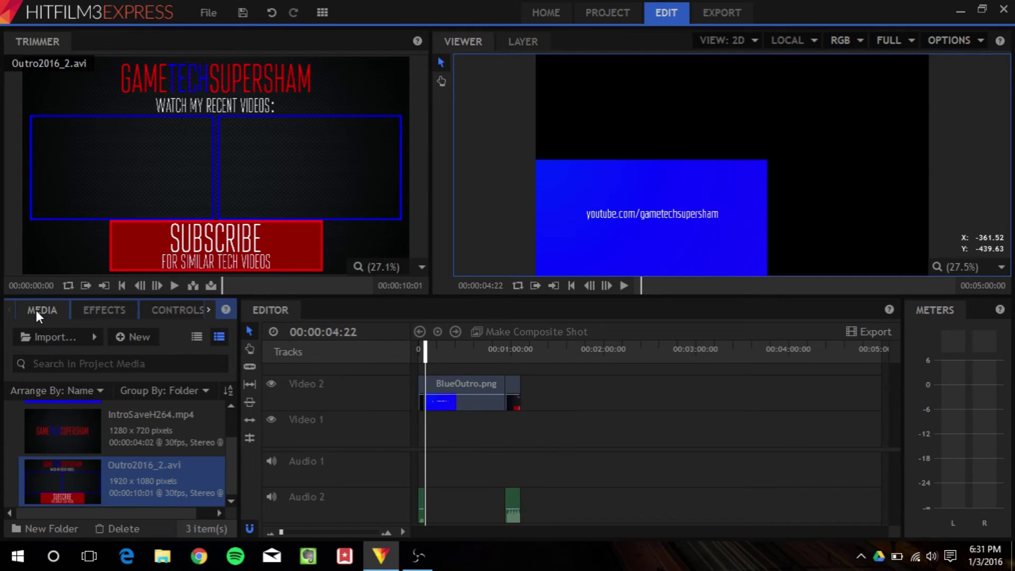
click(95, 336)
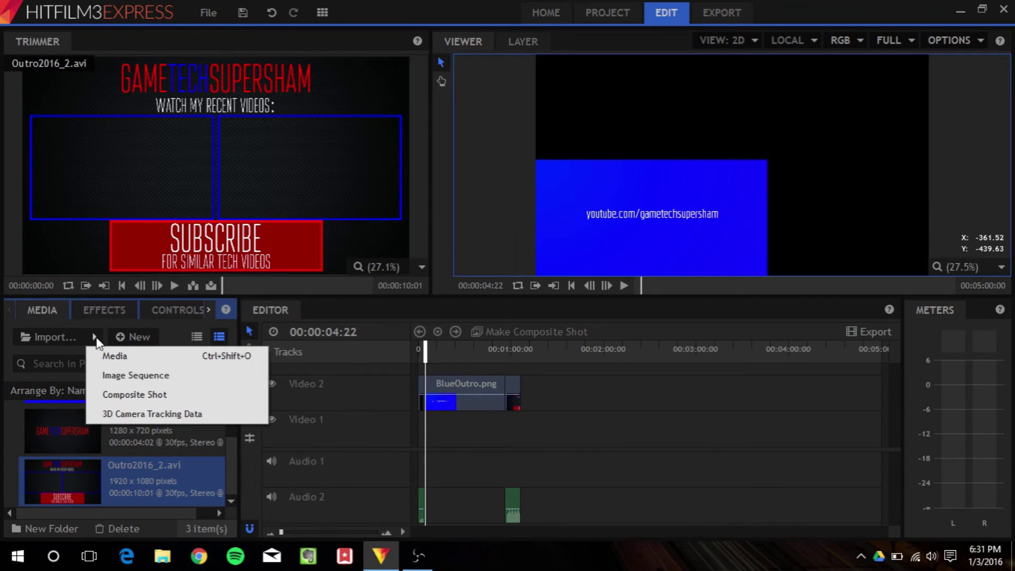
click(97, 343)
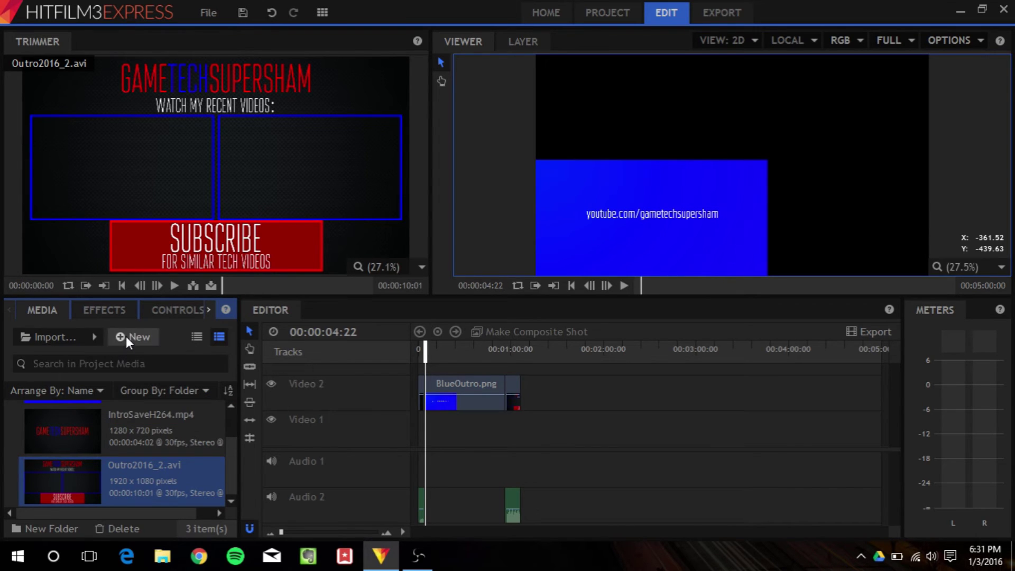
click(126, 336)
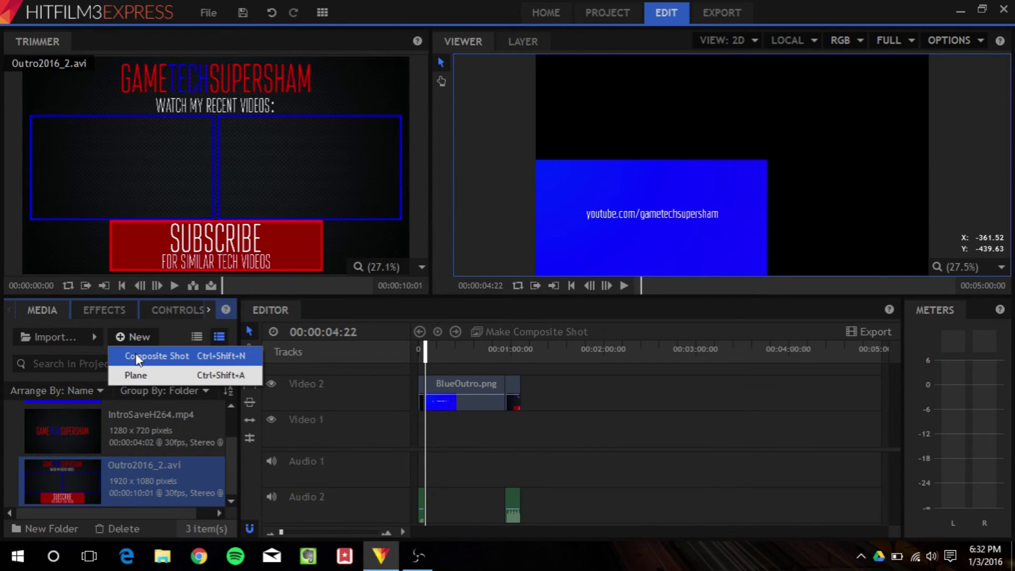
click(139, 359)
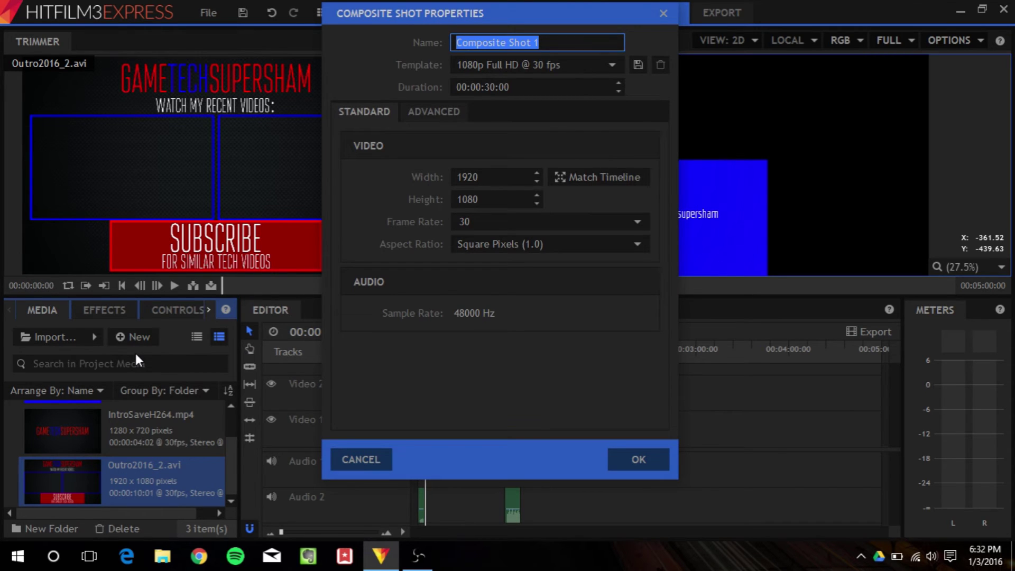
- Confirm the composite shot settings and return to the Composite Shot 1 timeline
click(639, 459)
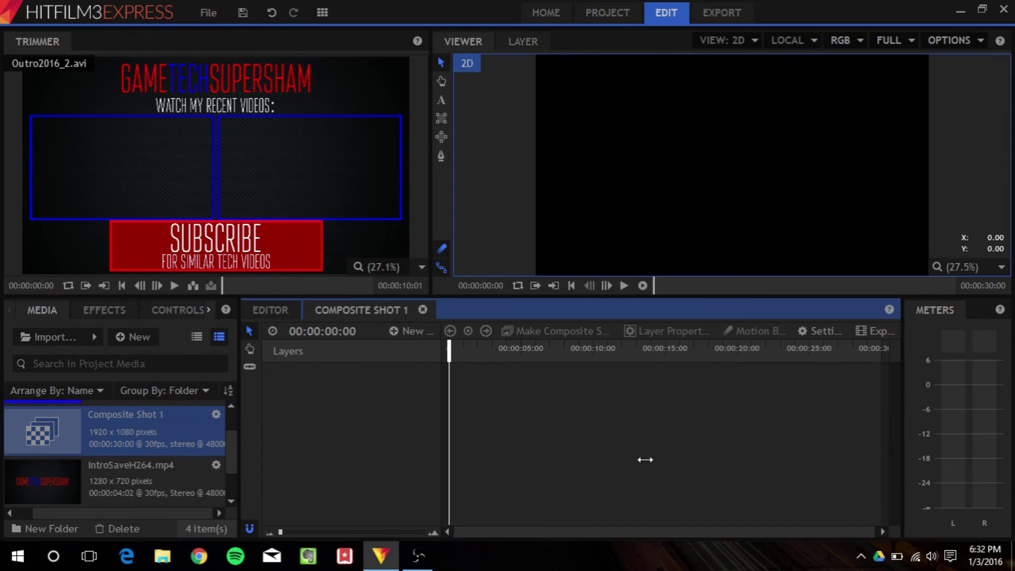
click(293, 310)
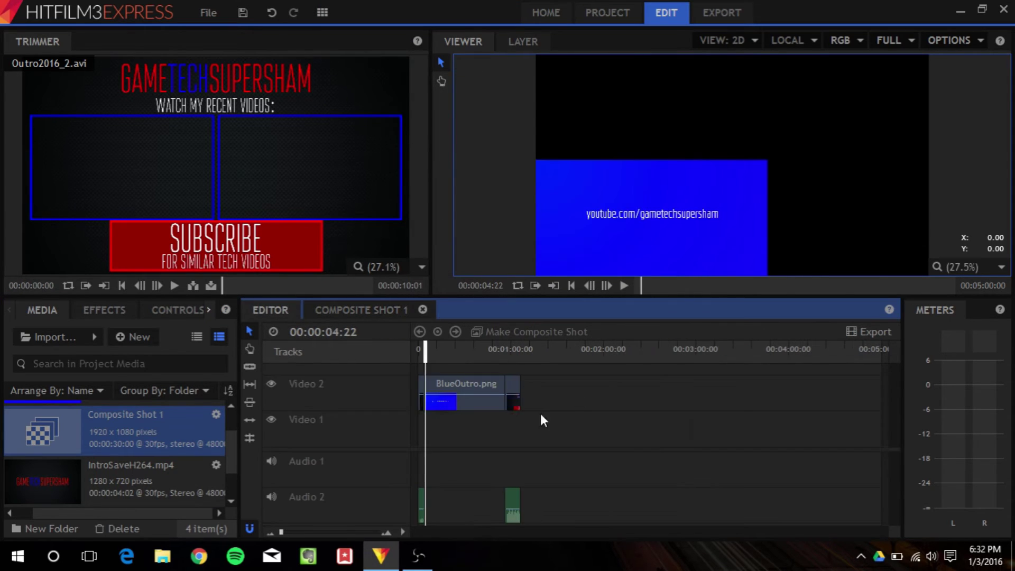
click(349, 314)
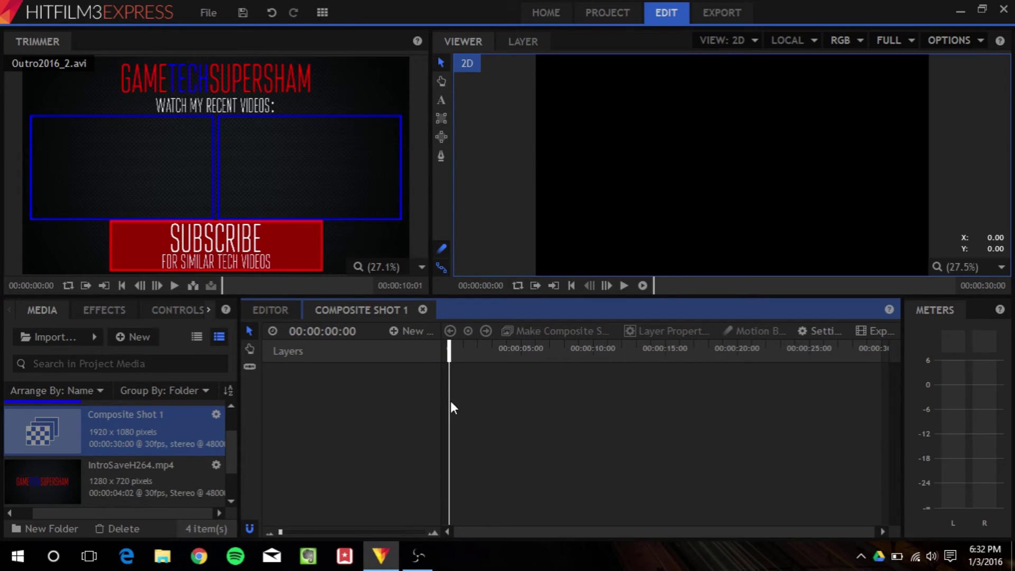
click(413, 331)
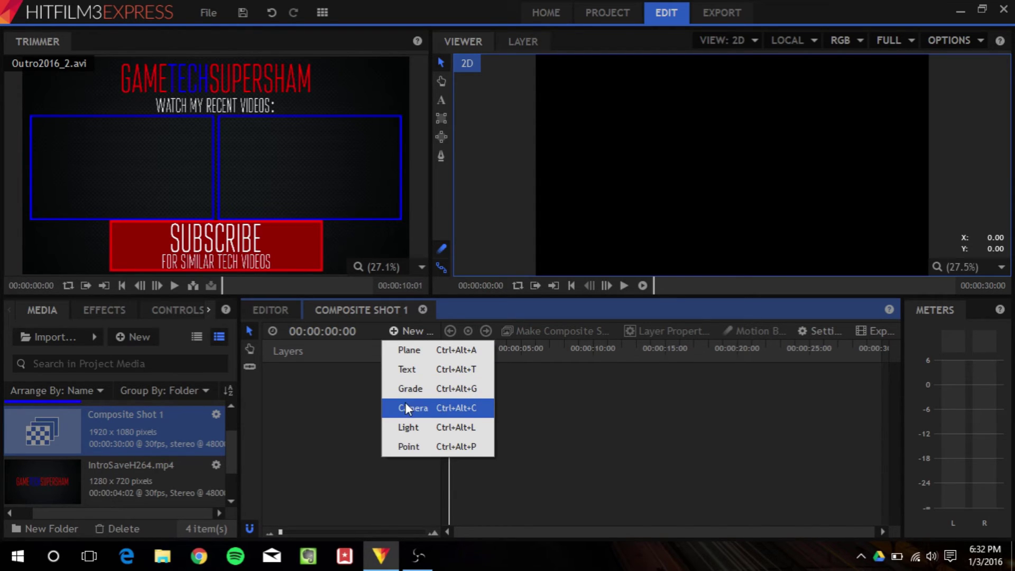
click(273, 437)
- Add IntroSaveH264.mp4 as a layer in Composite Shot 1
drag(99, 467, 411, 405)
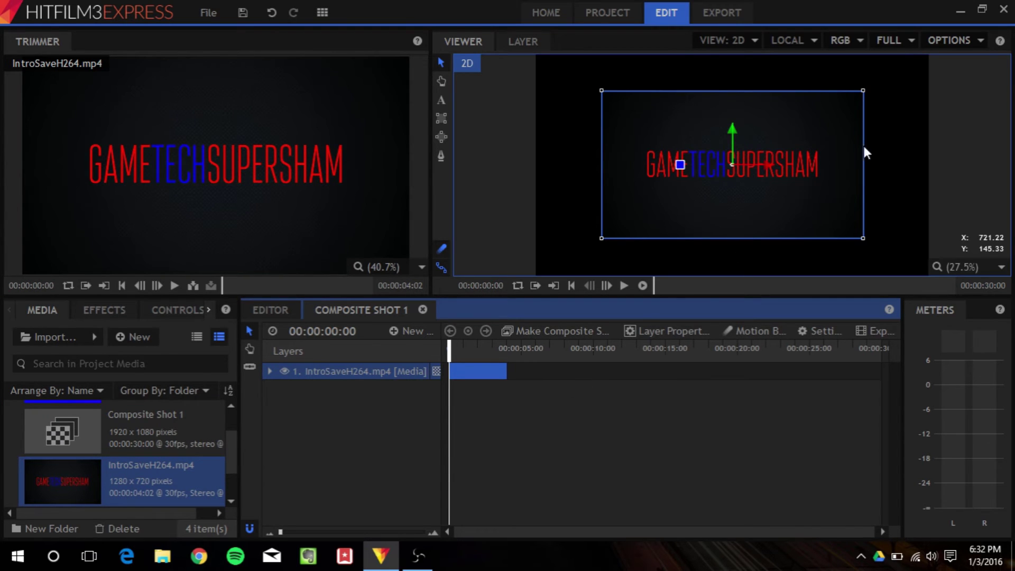
right_click(363, 371)
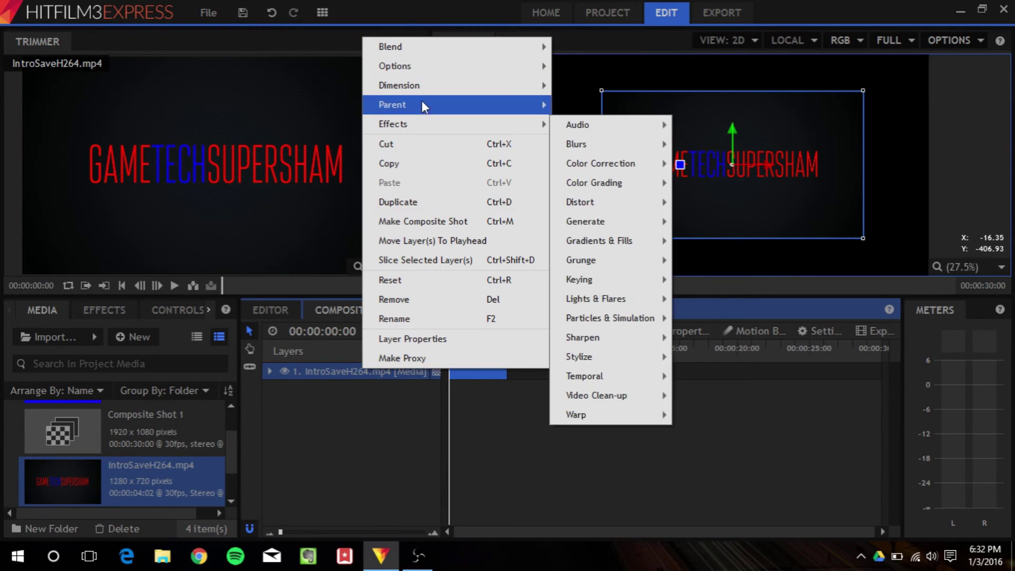
click(385, 463)
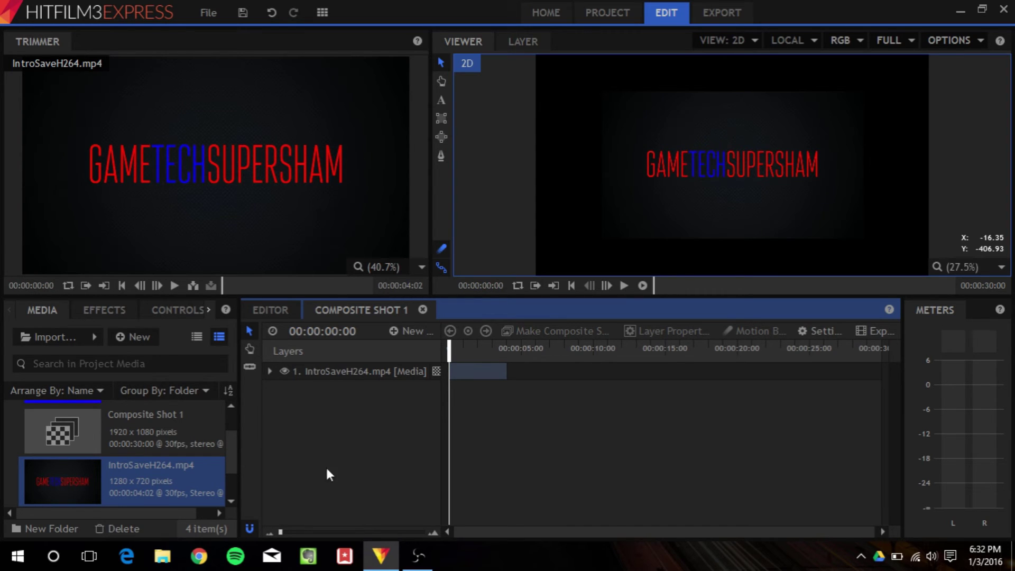
- Add BlueOutro.png as a layer beneath it and move the playhead to 00:00:03:04
scroll(145, 417, up, 1)
click(144, 418)
drag(145, 417, 336, 410)
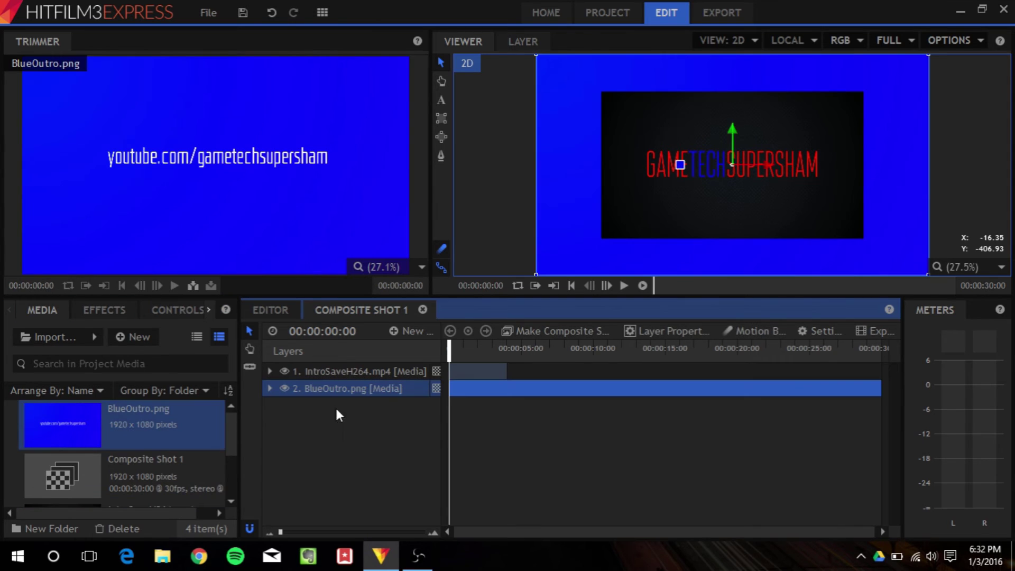
scroll(147, 468, down, 2)
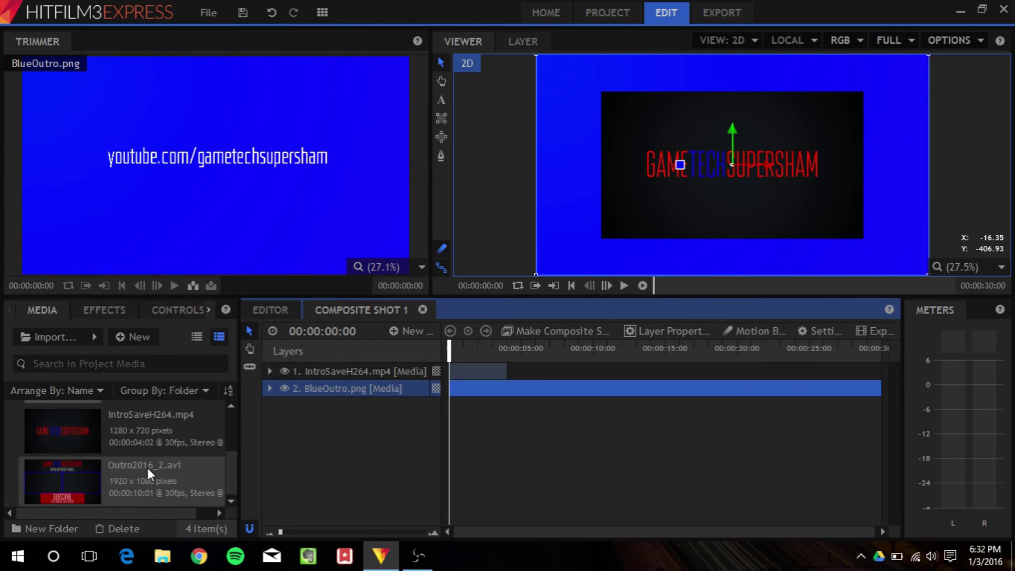
drag(525, 343, 494, 344)
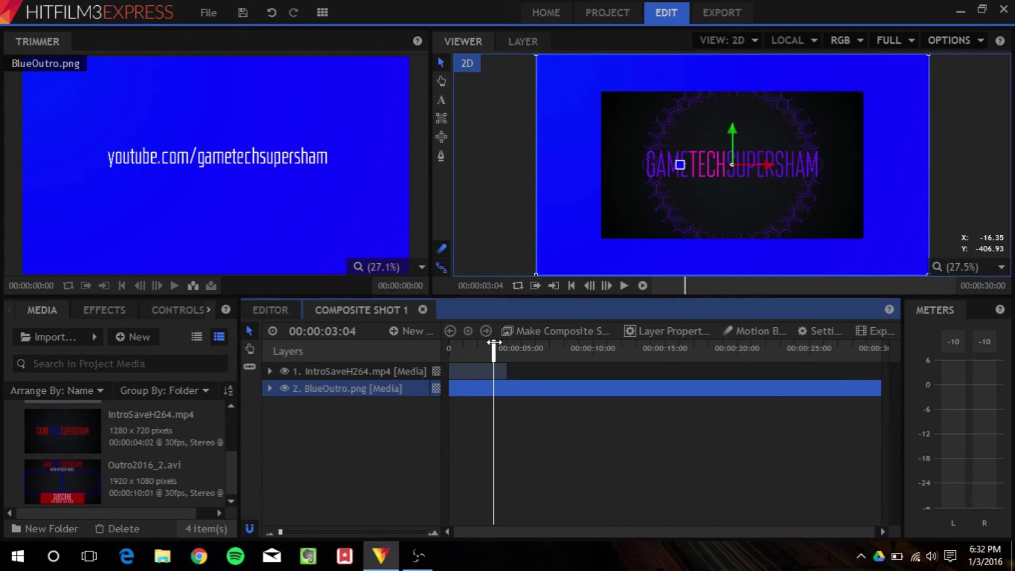
- Browse the effects library and the BlueOutro.png layer's property groups
click(120, 314)
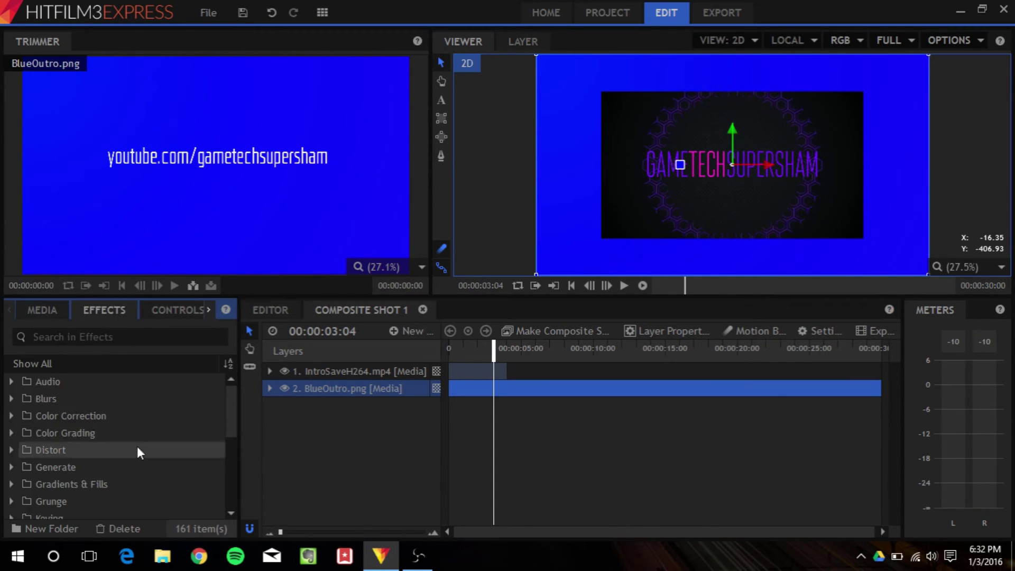
scroll(138, 452, down, 5)
scroll(138, 452, up, 5)
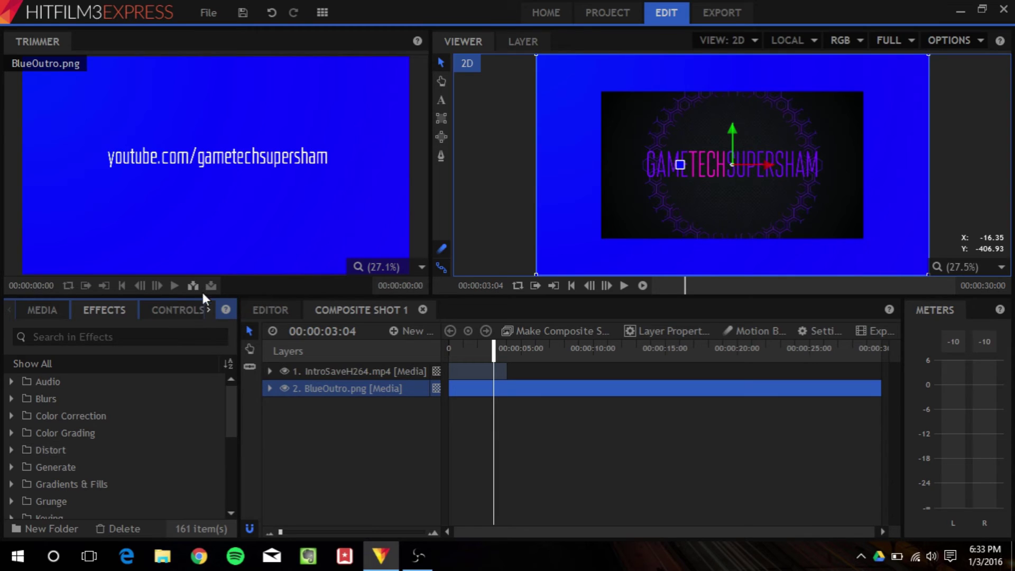
click(177, 309)
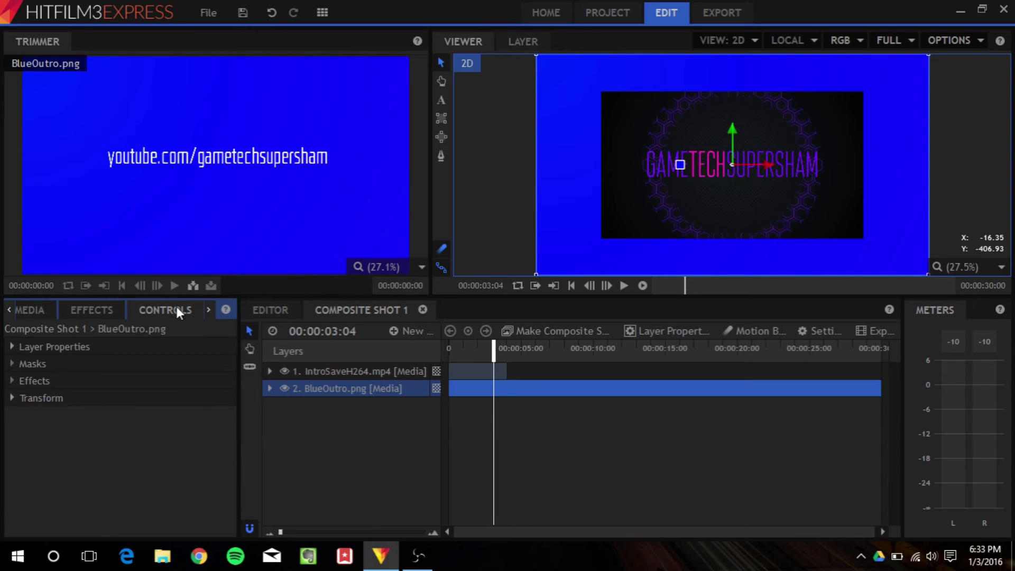
click(11, 387)
click(12, 396)
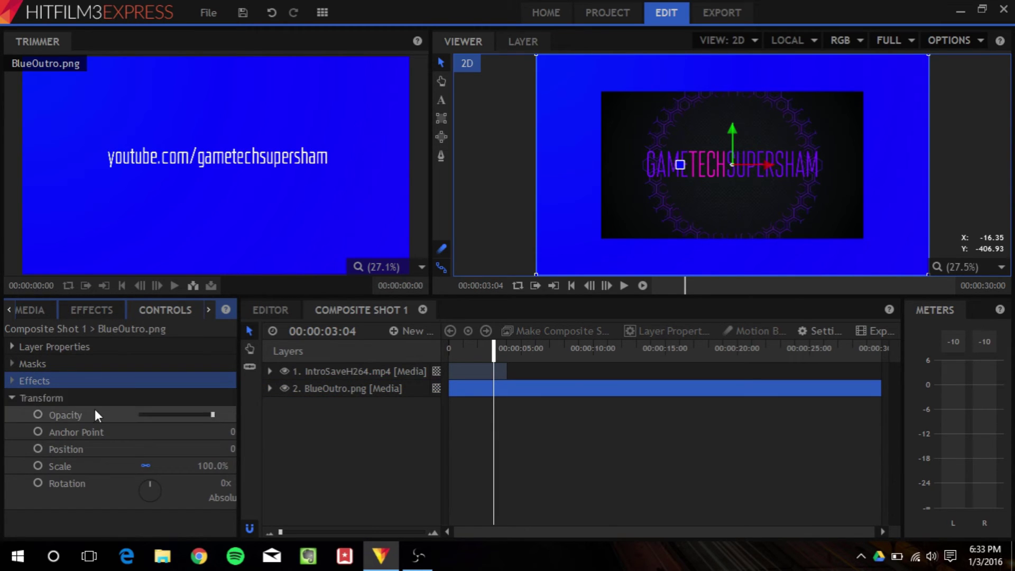
click(12, 396)
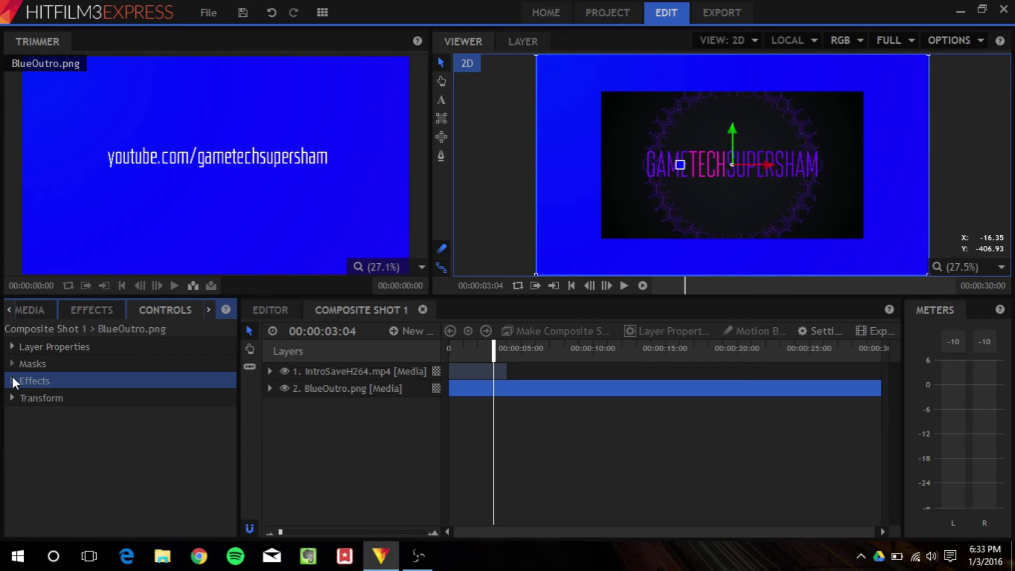
click(16, 349)
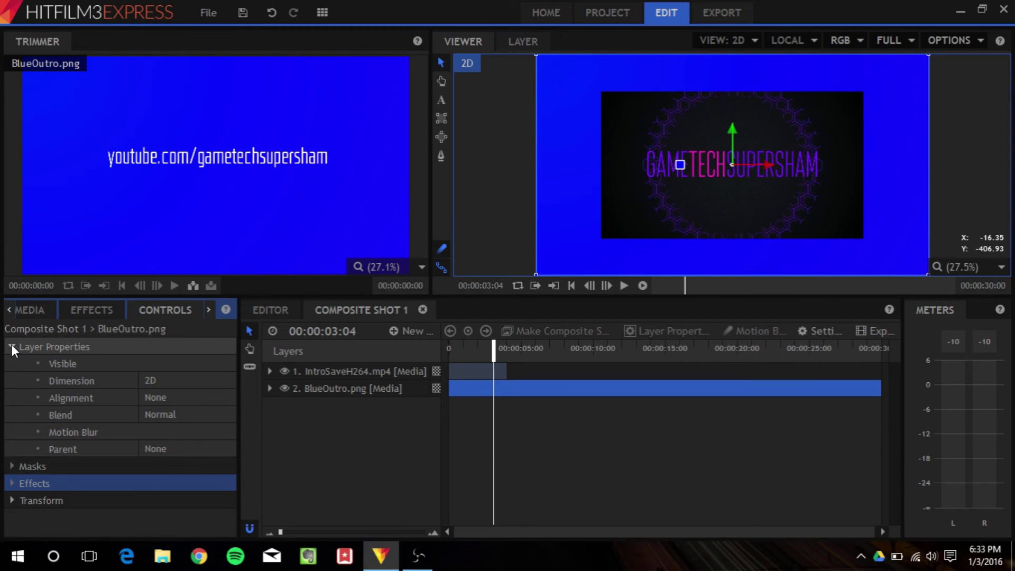
click(12, 346)
- Select both the IntroSaveH264.mp4 and BlueOutro.png layers and delete them
click(369, 393)
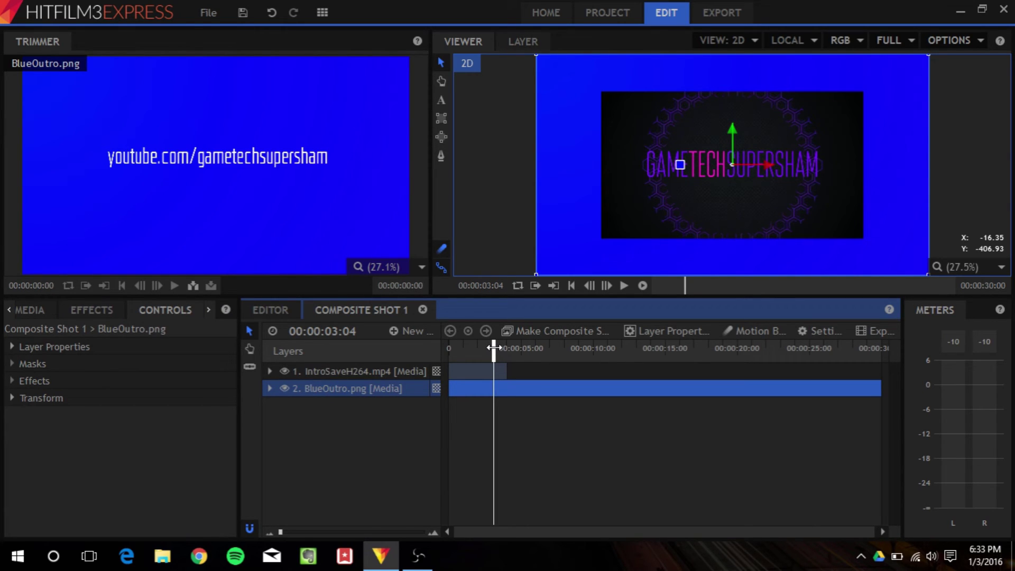
click(105, 312)
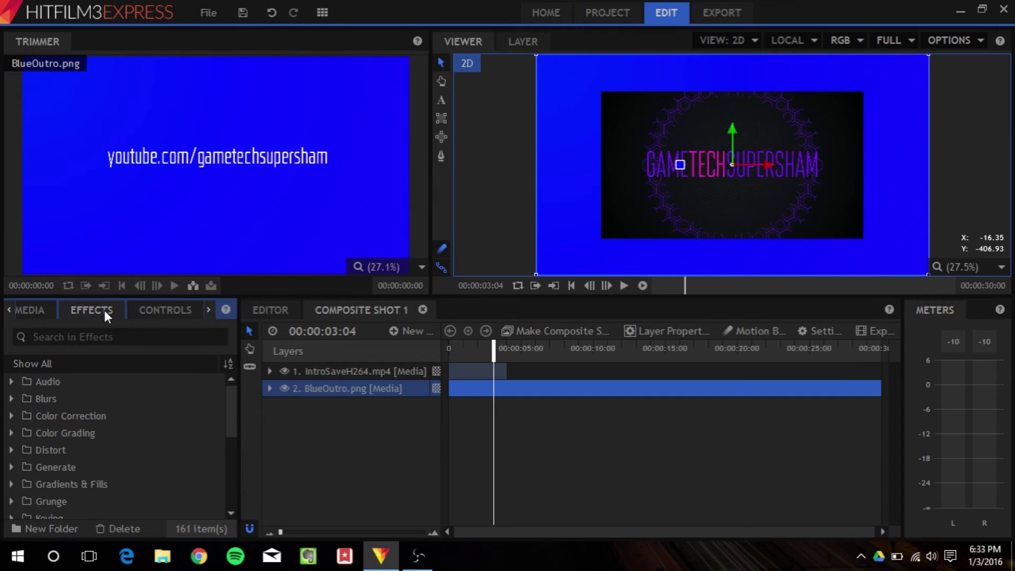
click(171, 309)
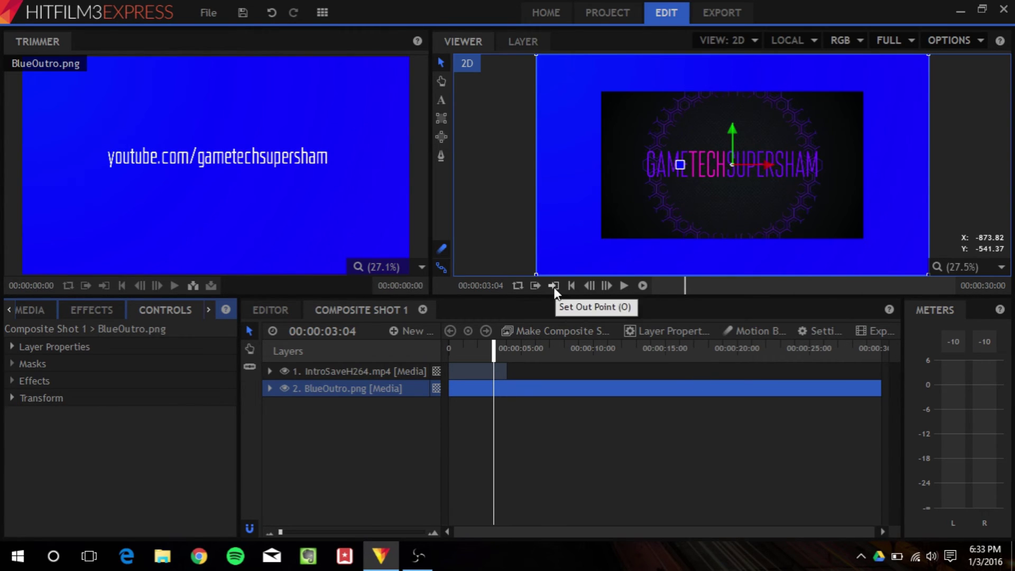
ctrl+click(375, 373)
key(Delete)
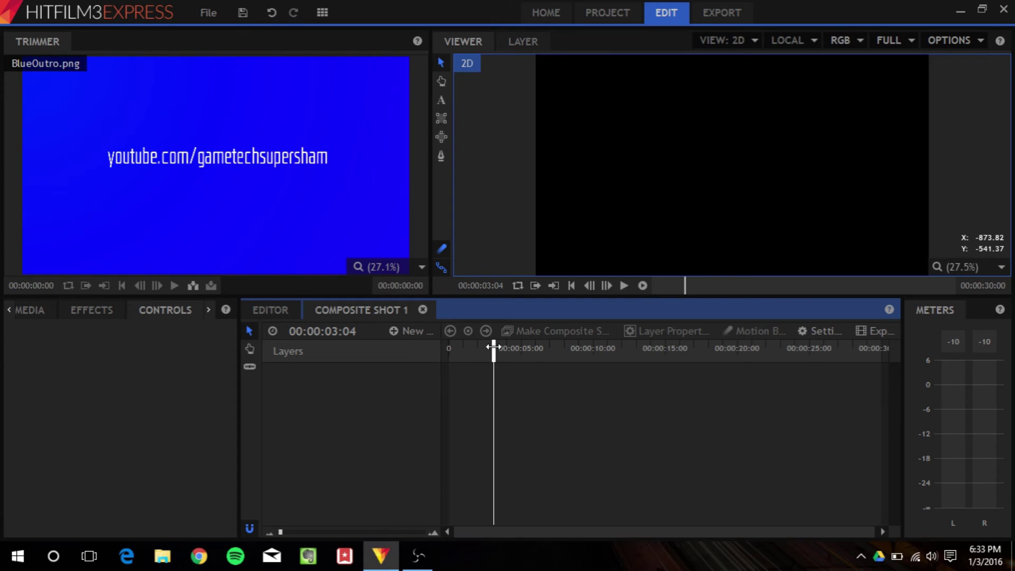
- At the composite's start, add a 1920×1080 text box reading 'fsdfasd'
drag(493, 346, 436, 351)
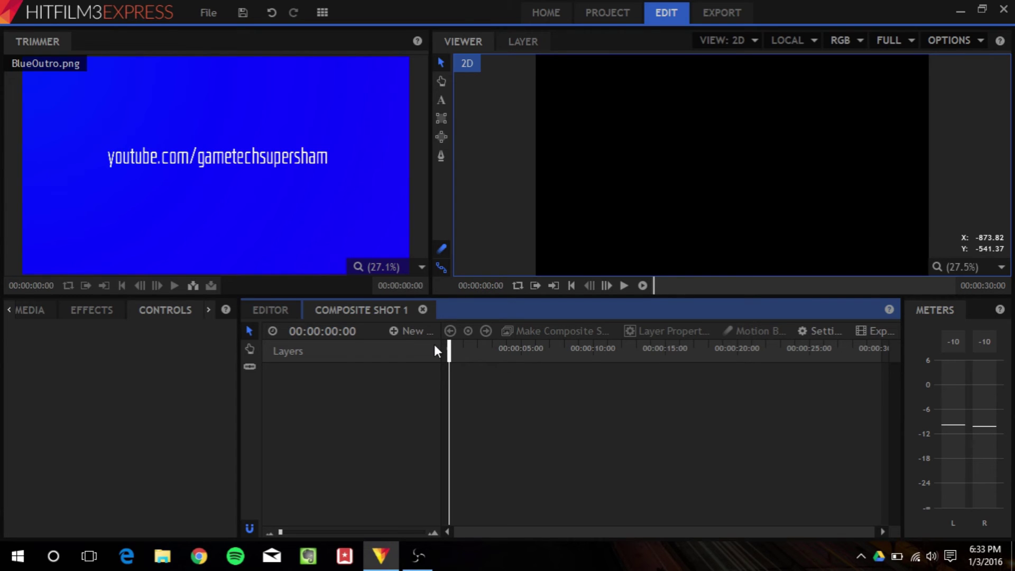
click(442, 105)
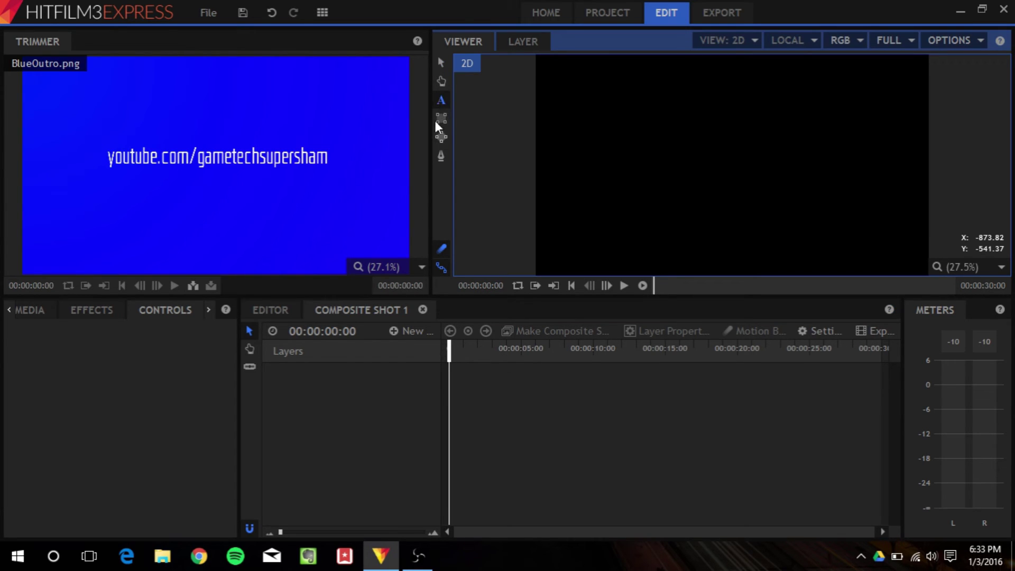
click(584, 165)
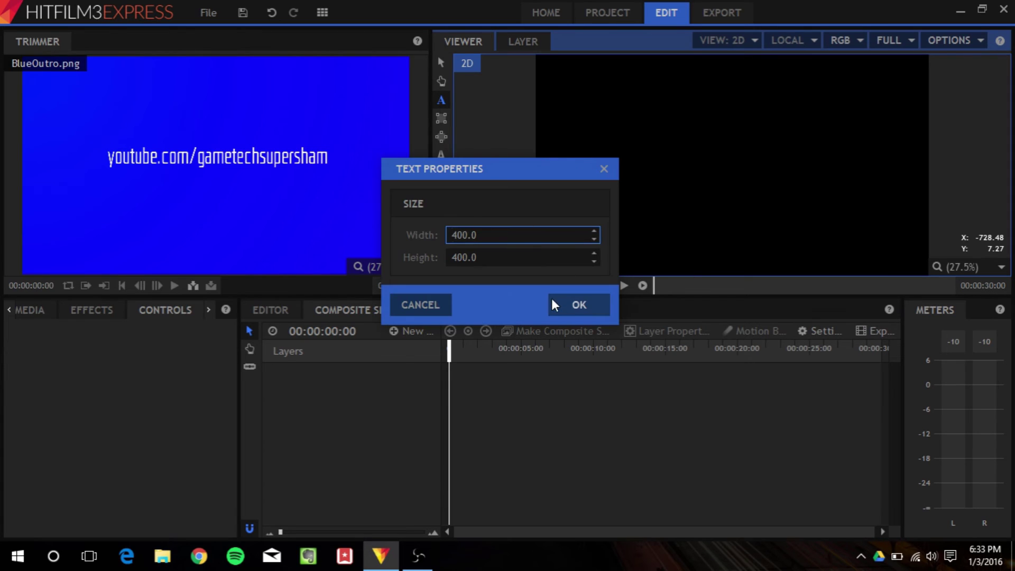
double_click(537, 242)
text(1920)
key(Tab)
text(1080)
key(Return)
text(fsdfasd)
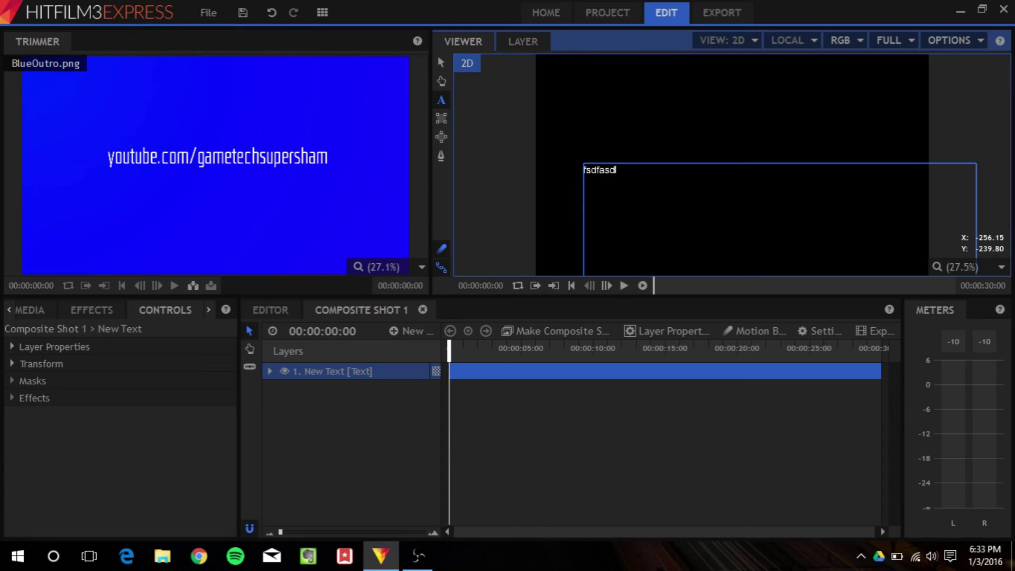
- Format all the text in Courier New at size 200
click(210, 310)
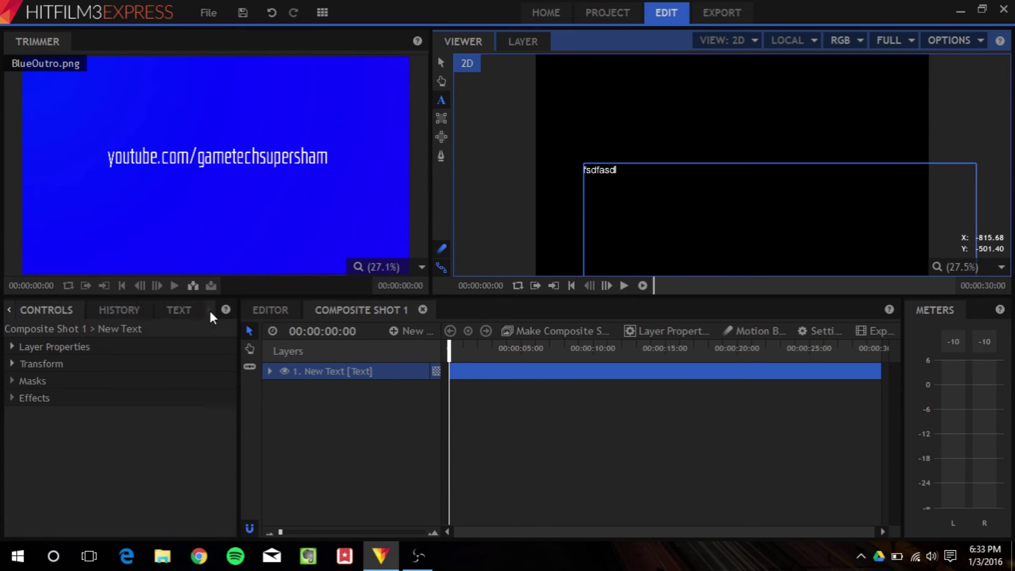
click(178, 310)
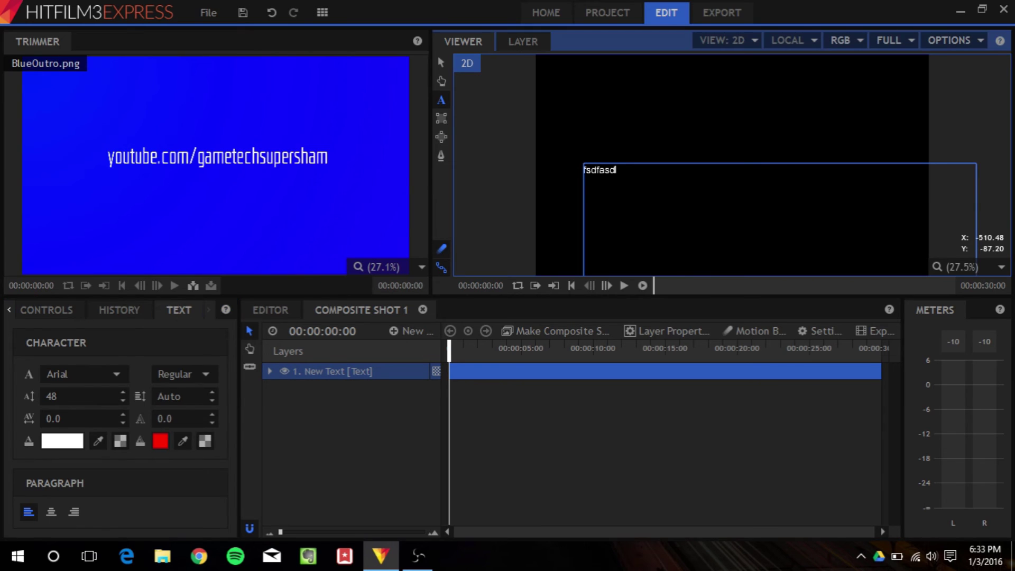
key(ctrl+a)
click(69, 379)
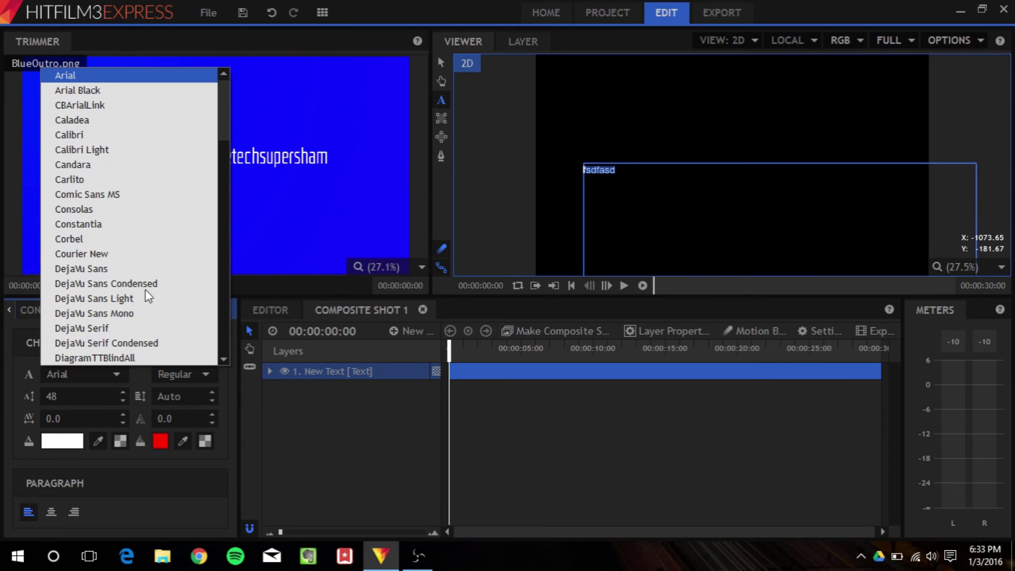
click(148, 263)
double_click(79, 397)
key(Return)
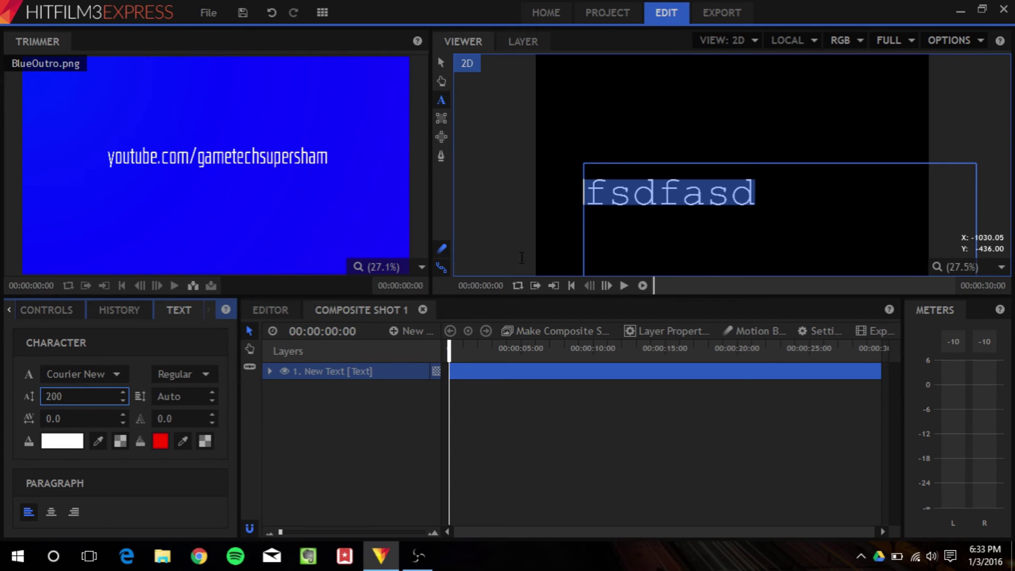
- Place Composite Shot 1 on the editor timeline's Video 1 track
click(262, 309)
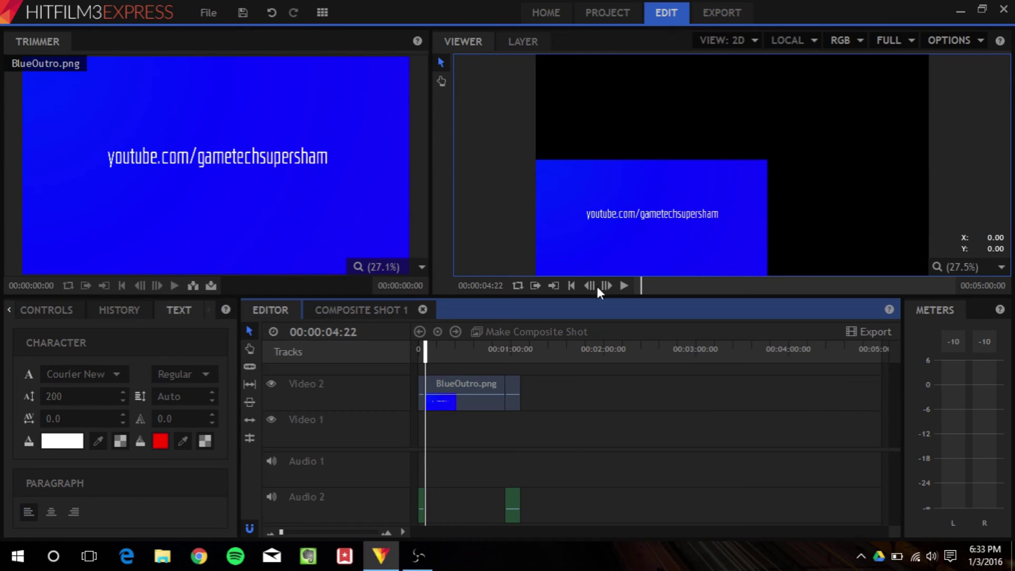
click(9, 309)
click(8, 310)
click(24, 311)
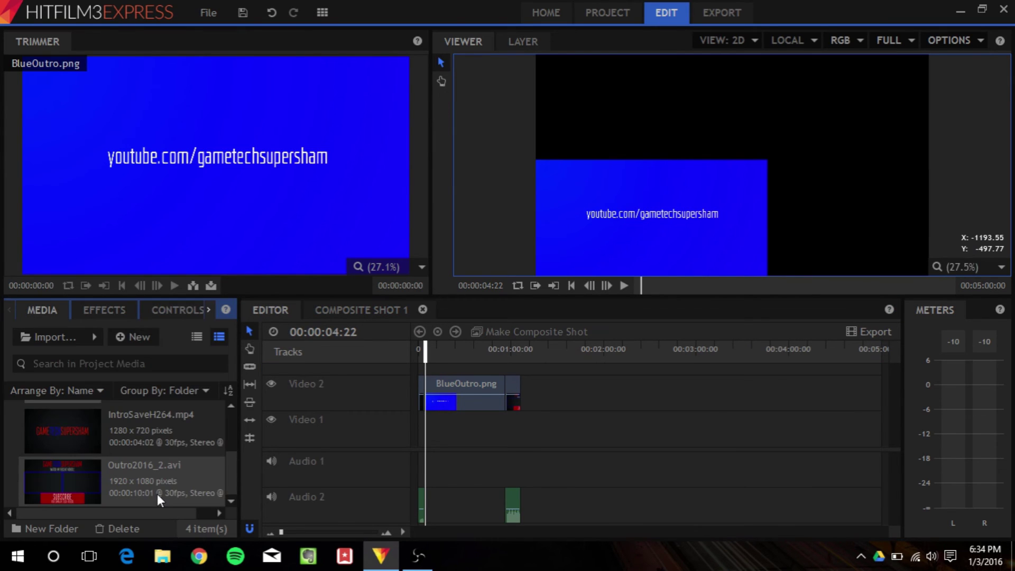
scroll(157, 493, up, 2)
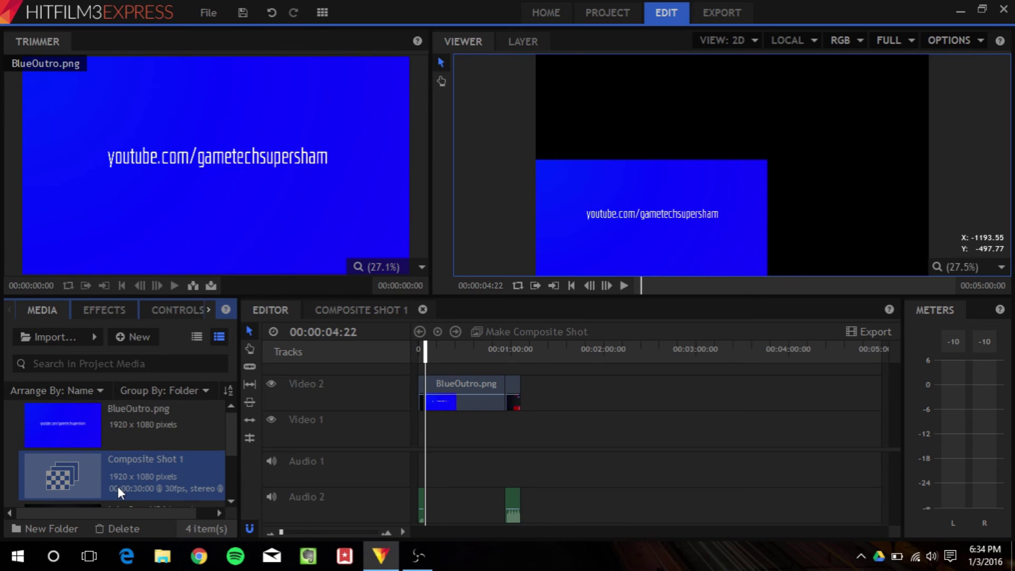
drag(118, 487, 426, 433)
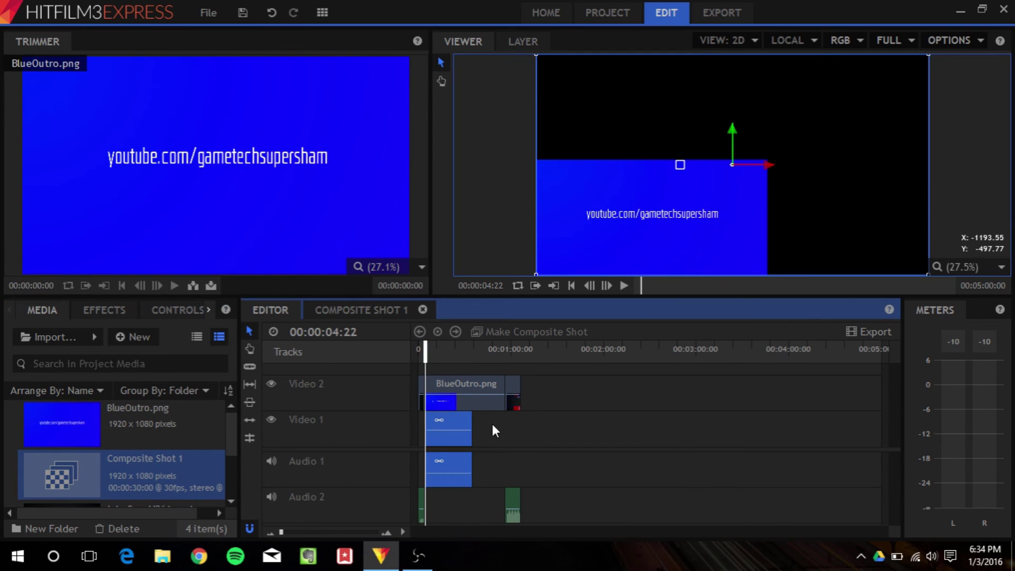
- At about 22 seconds, shift the composite shot up in the viewer to reveal its text
click(453, 349)
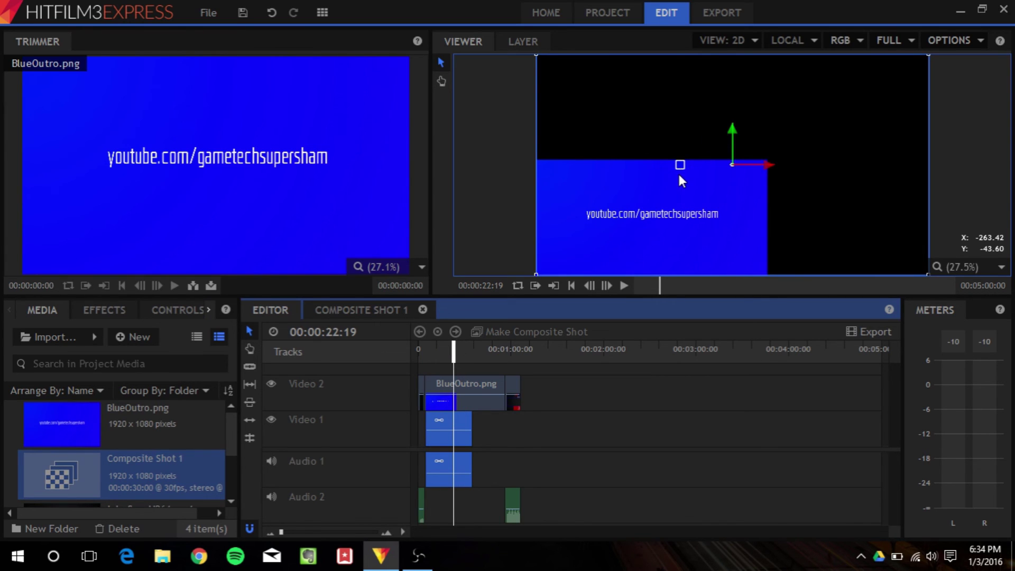
drag(723, 139, 693, 91)
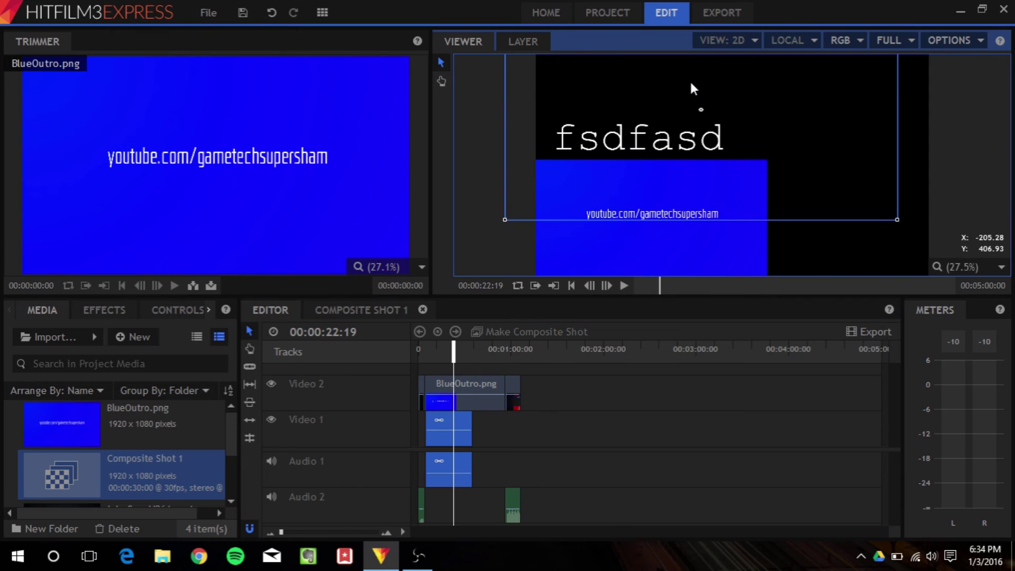
click(612, 456)
- Drag the Additive Dissolve transition onto the end of the BlueOutro.png clip
click(97, 310)
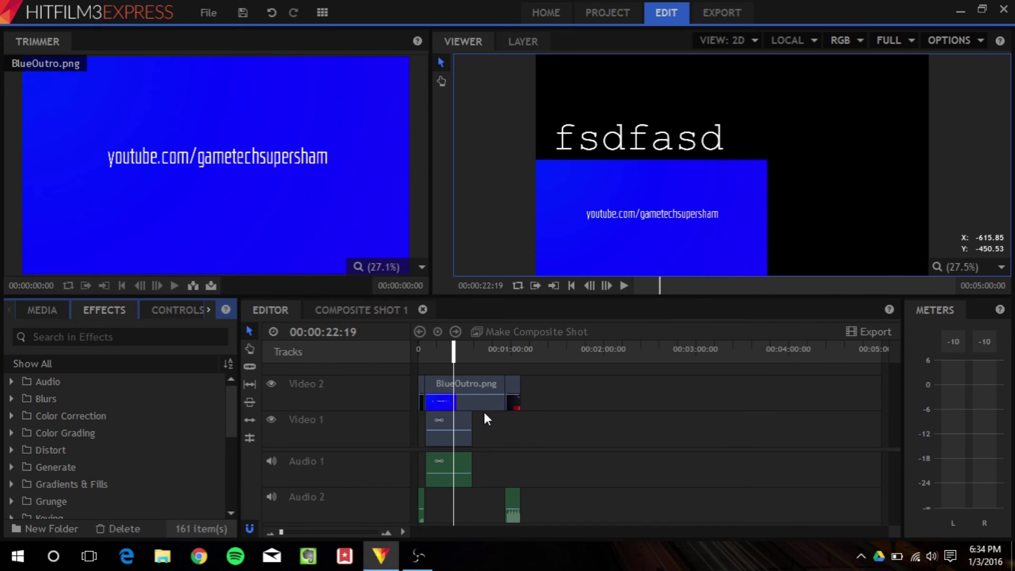
click(486, 349)
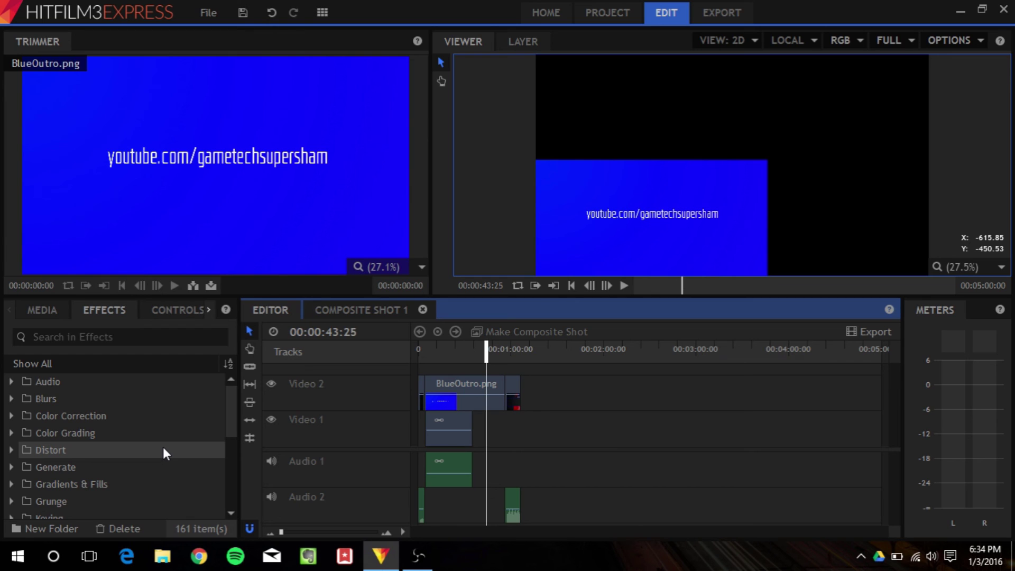
click(57, 316)
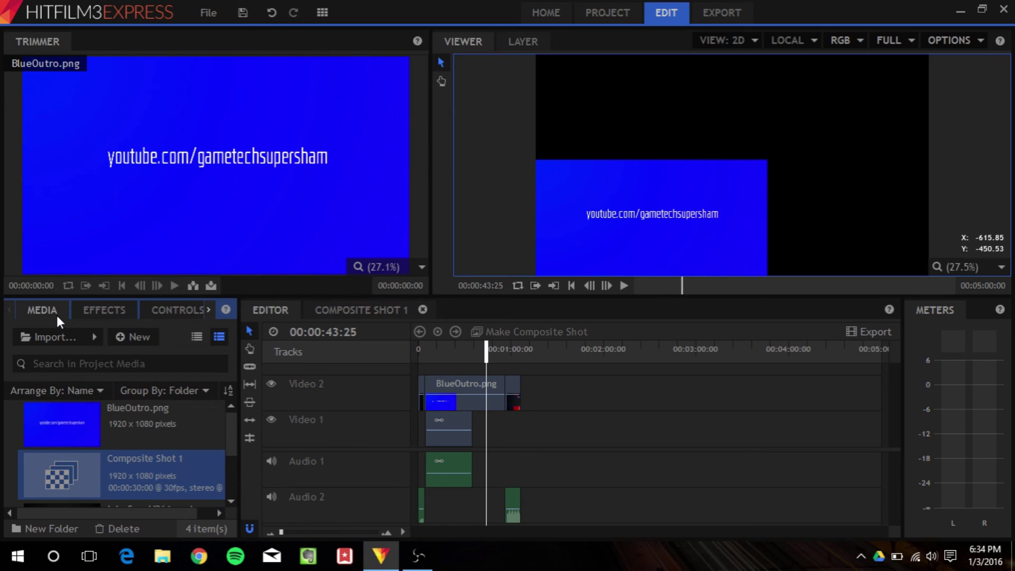
click(127, 315)
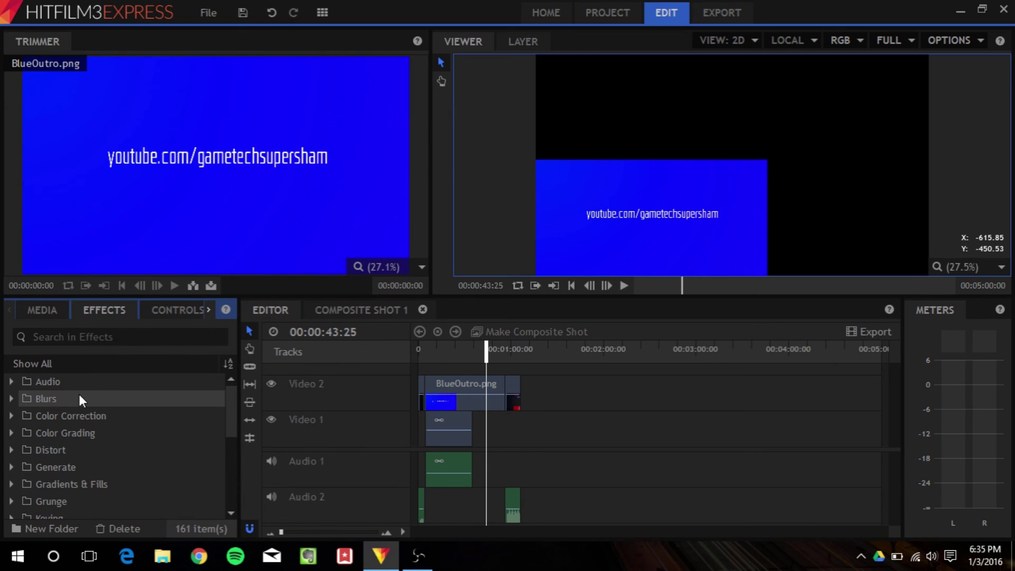
scroll(79, 395, down, 5)
click(11, 459)
drag(106, 493, 507, 394)
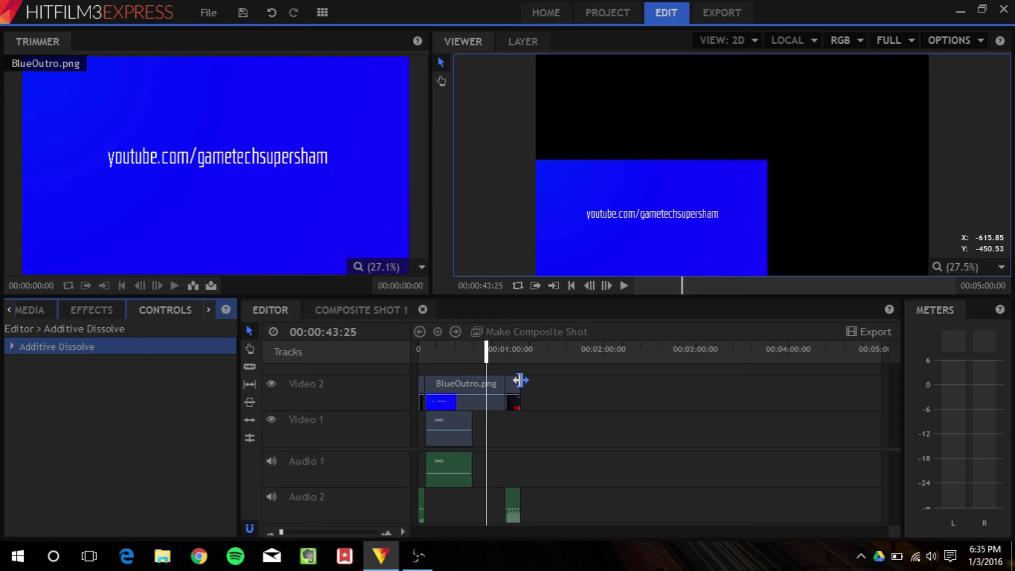
click(447, 345)
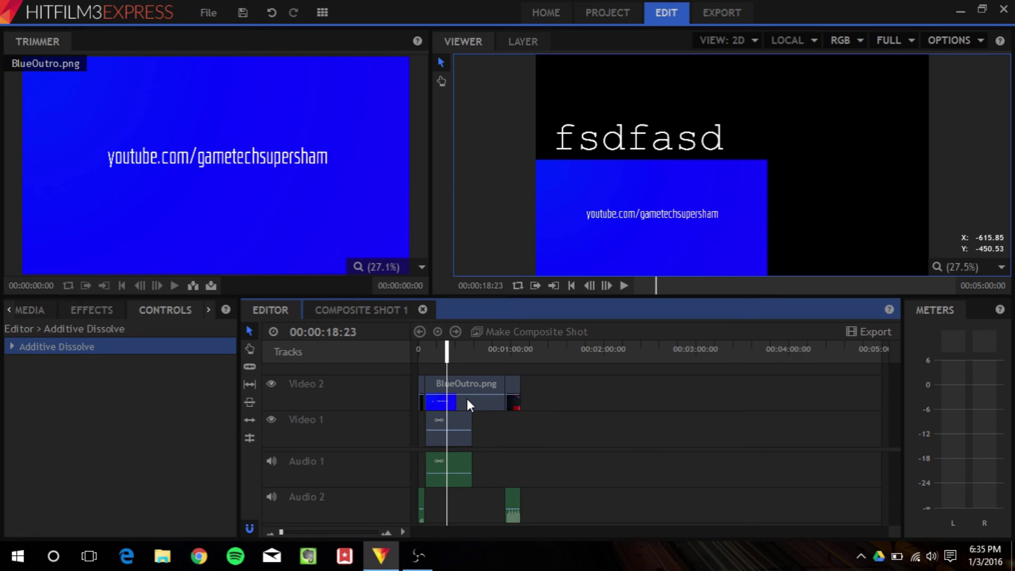
- Open Export settings and show the H.264 options for the Editor timeline
click(701, 12)
click(421, 69)
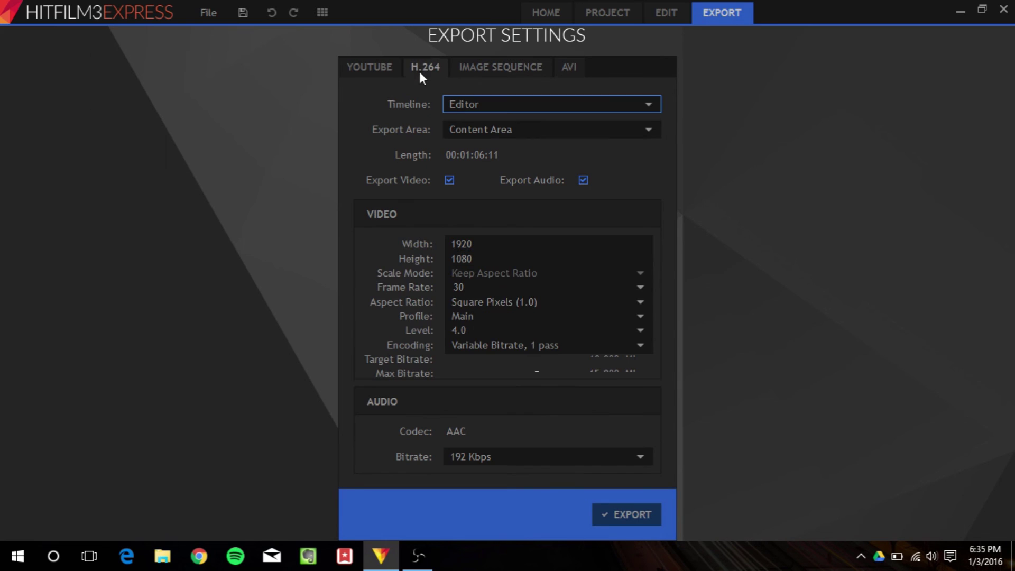